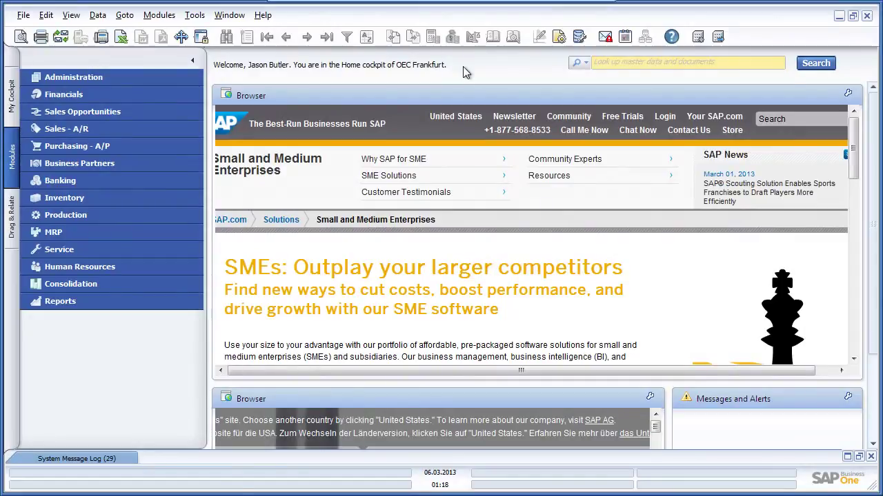
Expand the Sales - A/R module in the Modules pane of the OEC Frankfurt cockpit
{"action": "left_click", "coordinate": [157, 132]}
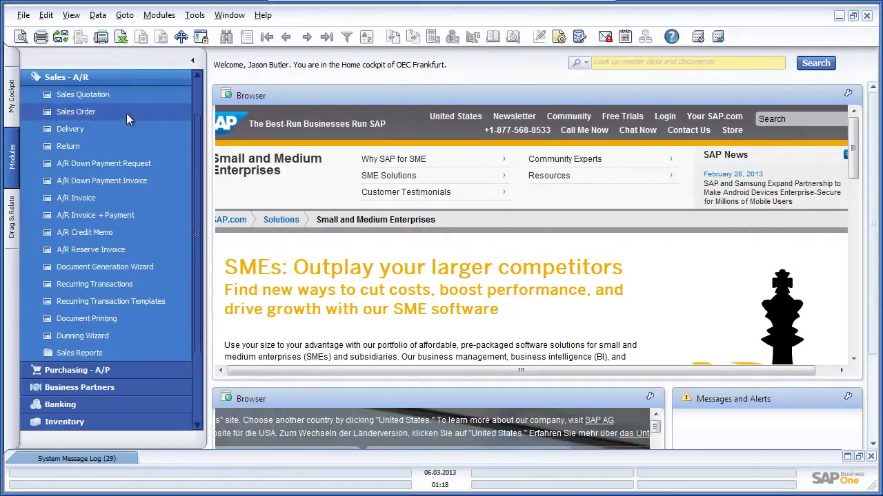
Create a new sales order with PC Trade Inc. (C50000) as the customer, in EUR
{"action": "left_click", "coordinate": [126, 113]}
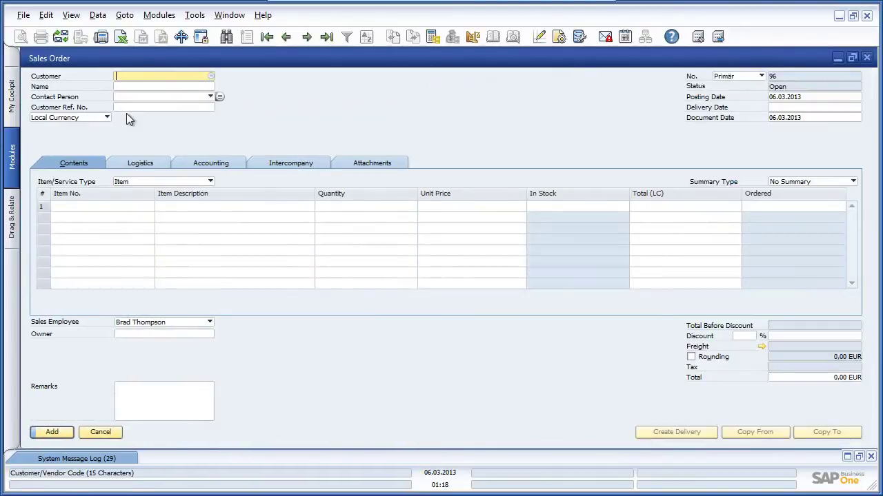
{"action": "left_click", "coordinate": [211, 77]}
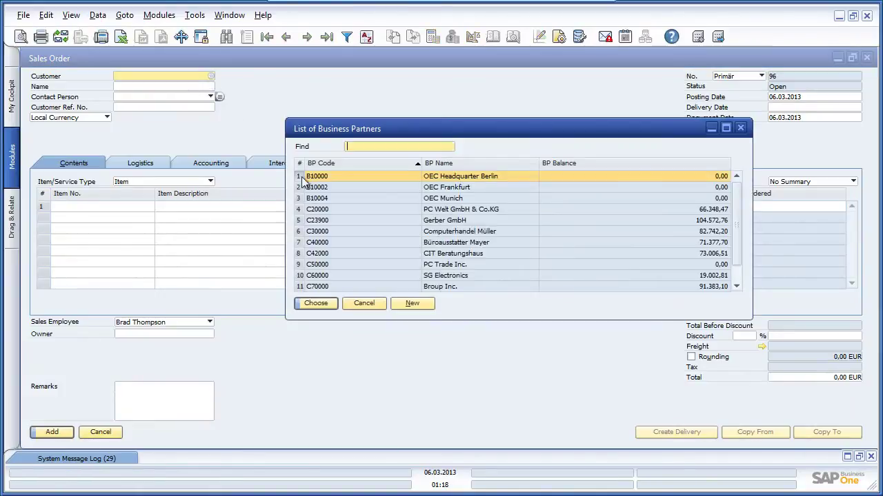
{"action": "left_click", "coordinate": [460, 265]}
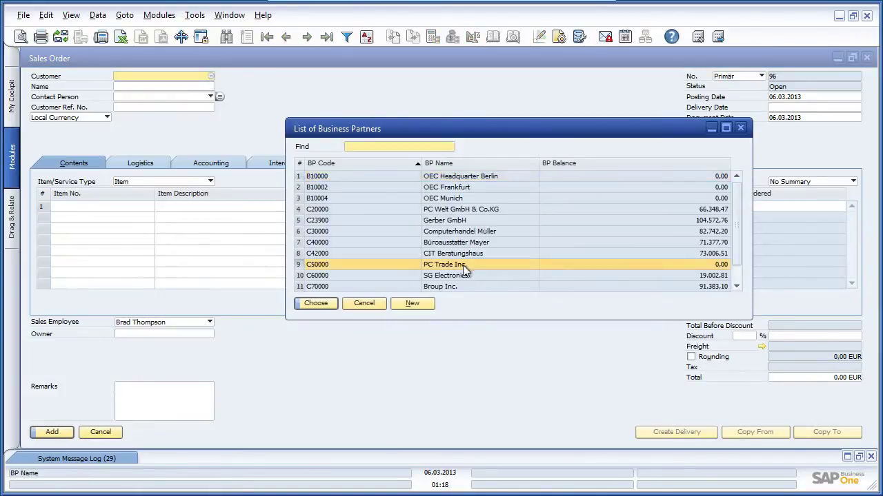
{"action": "left_click", "coordinate": [320, 304]}
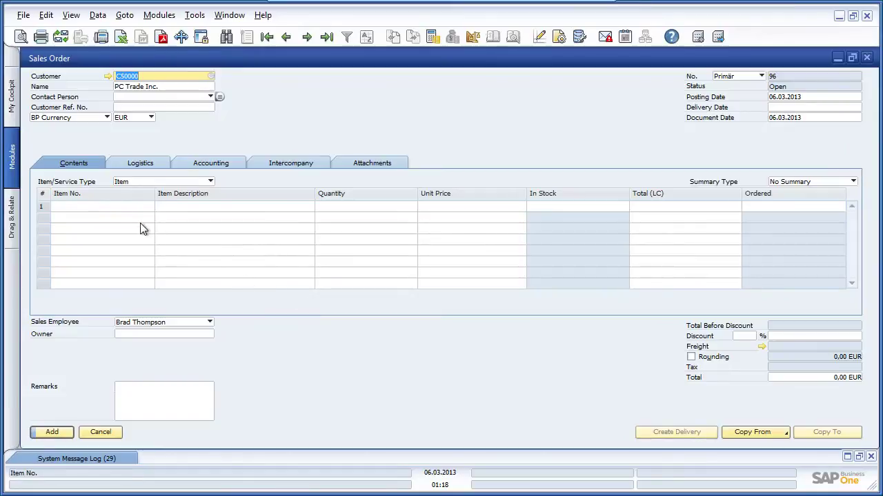
{"action": "left_click", "coordinate": [124, 207]}
Add line 1 with 1.500 Bluetooth Optical Mouse (C00010) at 35,00 EUR, passing the availability check
{"action": "left_click", "coordinate": [150, 207]}
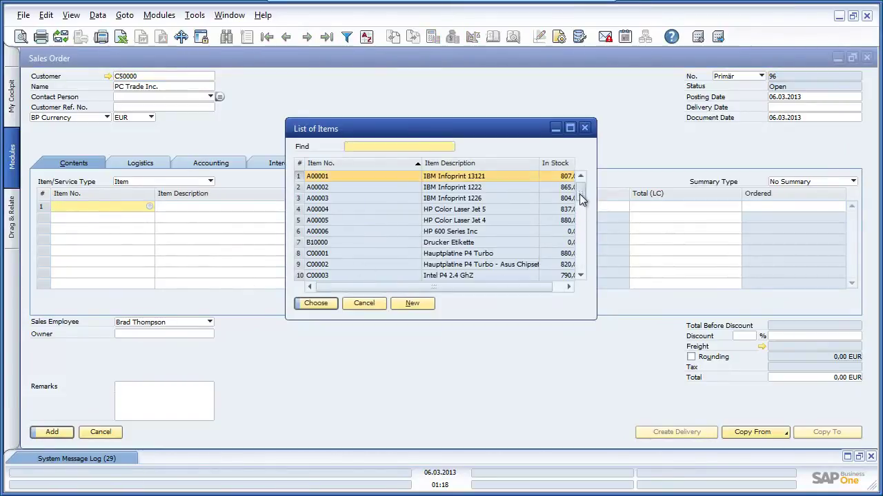
{"action": "left_click_drag", "start_coordinate": [580, 194], "coordinate": [580, 226]}
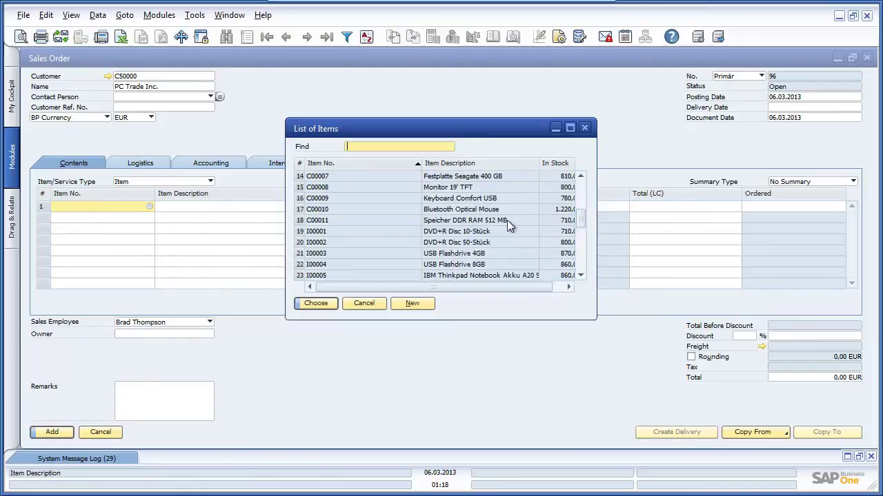
{"action": "left_click", "coordinate": [406, 209]}
{"action": "left_click", "coordinate": [326, 303]}
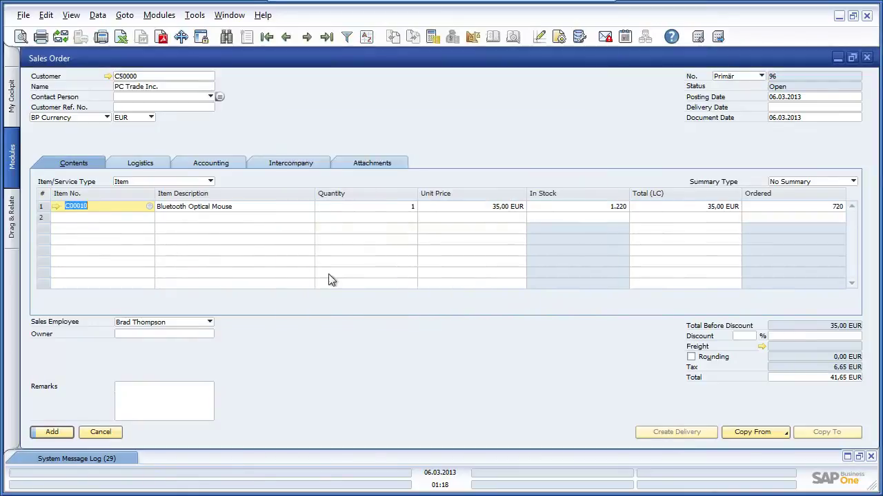
{"action": "left_click", "coordinate": [367, 205]}
{"action": "type", "text": "1.50"}
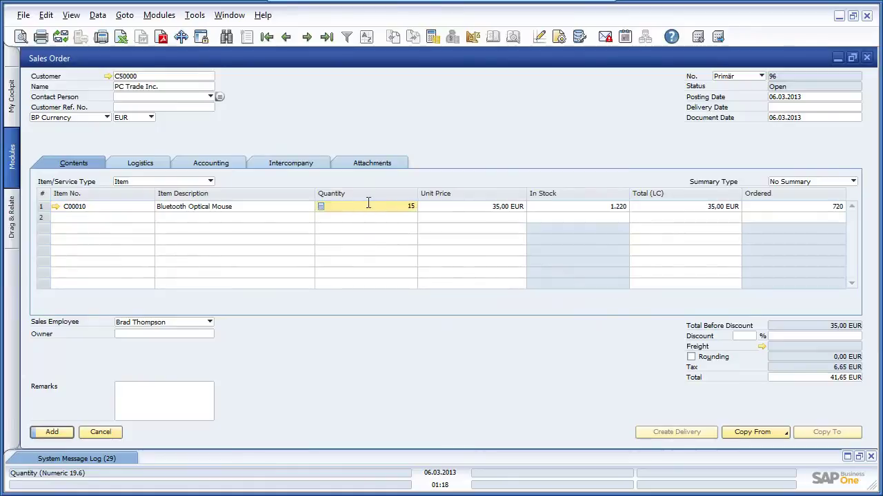
{"action": "type", "text": "00"}
{"action": "left_click", "coordinate": [370, 205]}
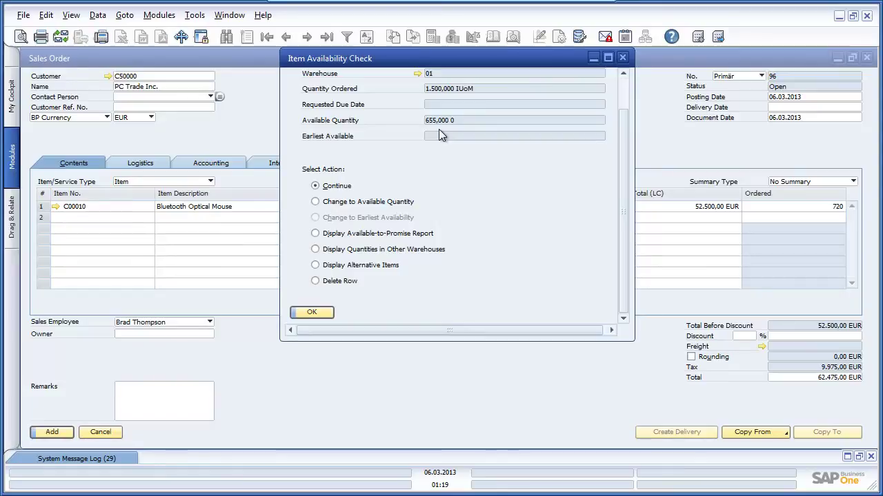
{"action": "left_click", "coordinate": [319, 314]}
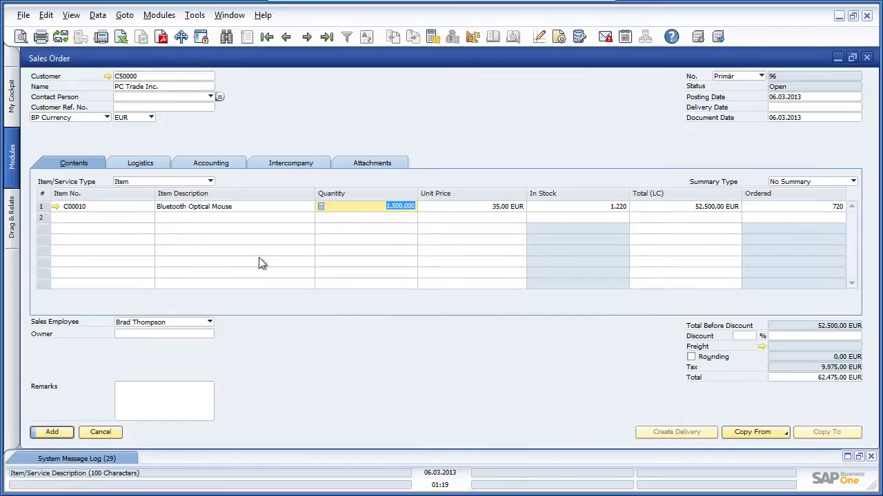
{"action": "right_click", "coordinate": [243, 207]}
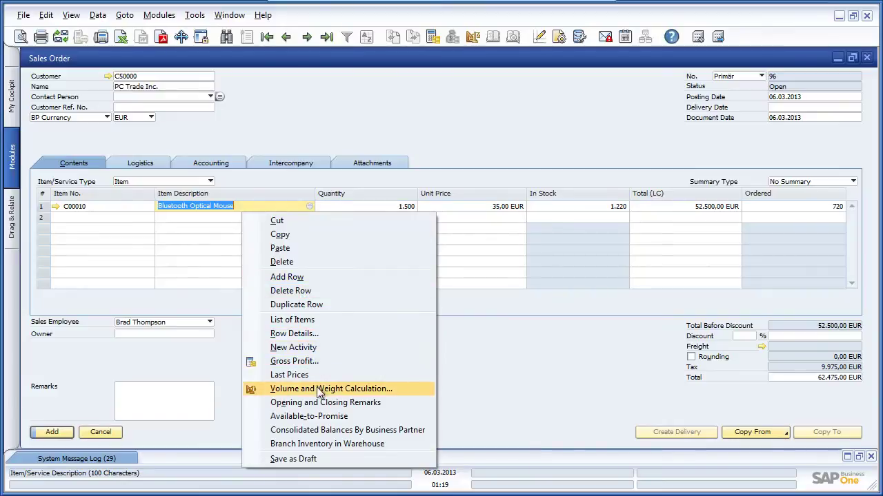
Open the Branch Inventory in Warehouse report and set the starting item code to C00010
{"action": "left_click", "coordinate": [400, 445]}
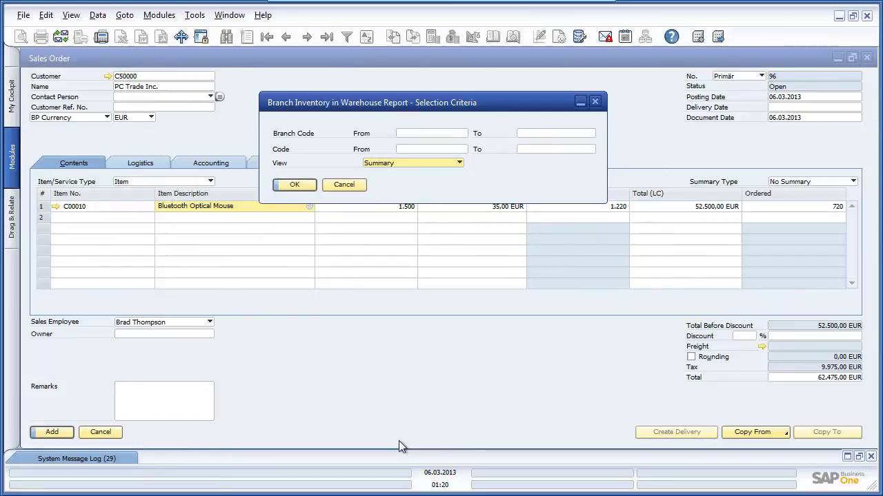
{"action": "left_click", "coordinate": [458, 150]}
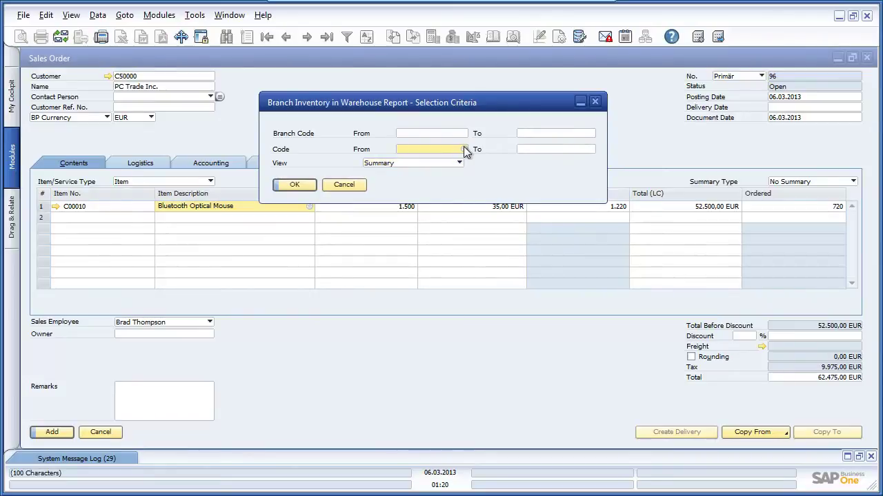
{"action": "left_click", "coordinate": [462, 149]}
{"action": "scroll", "coordinate": [578, 200], "scroll_direction": "down", "scroll_amount": 3}
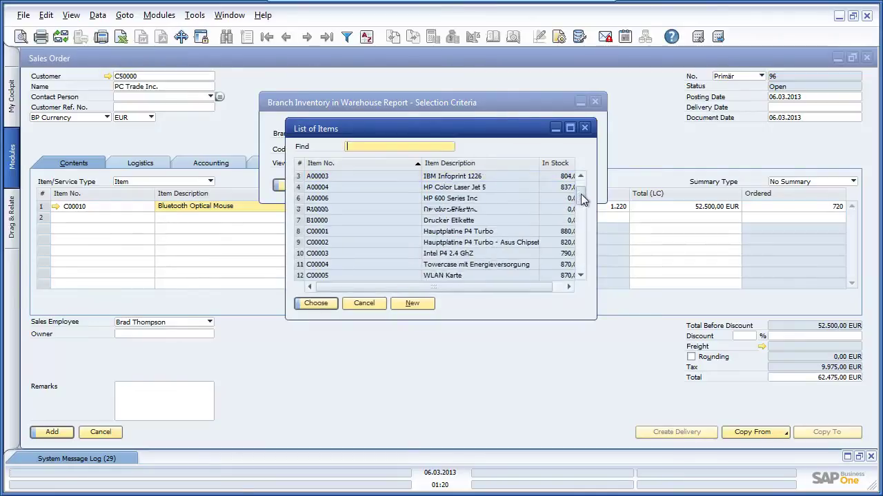
{"action": "scroll", "coordinate": [579, 211], "scroll_direction": "down", "scroll_amount": 2}
{"action": "left_click", "coordinate": [526, 209]}
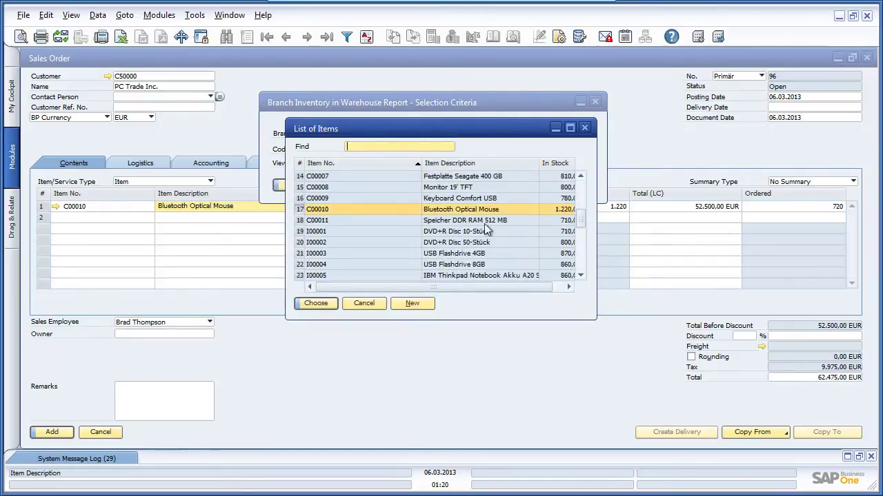
{"action": "left_click", "coordinate": [326, 303]}
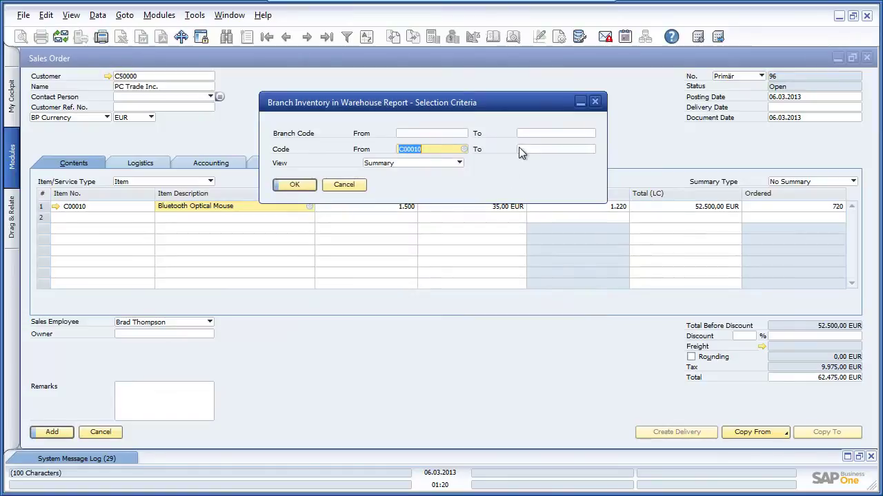
Set the ending item code to C00010, choose Detail view, and run the report
{"action": "left_click", "coordinate": [522, 149]}
{"action": "left_click", "coordinate": [591, 149]}
{"action": "scroll", "coordinate": [579, 207], "scroll_direction": "down", "scroll_amount": 3}
{"action": "scroll", "coordinate": [579, 213], "scroll_direction": "down", "scroll_amount": 2}
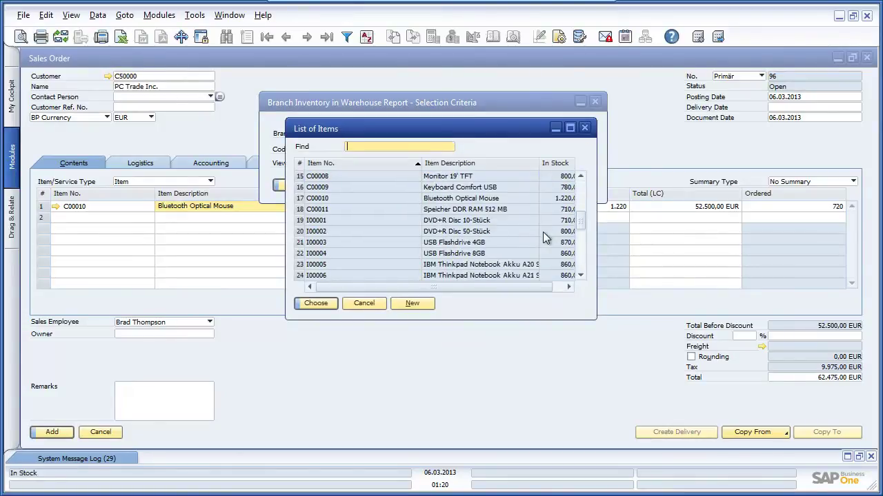
{"action": "left_click", "coordinate": [491, 199]}
{"action": "left_click", "coordinate": [315, 303]}
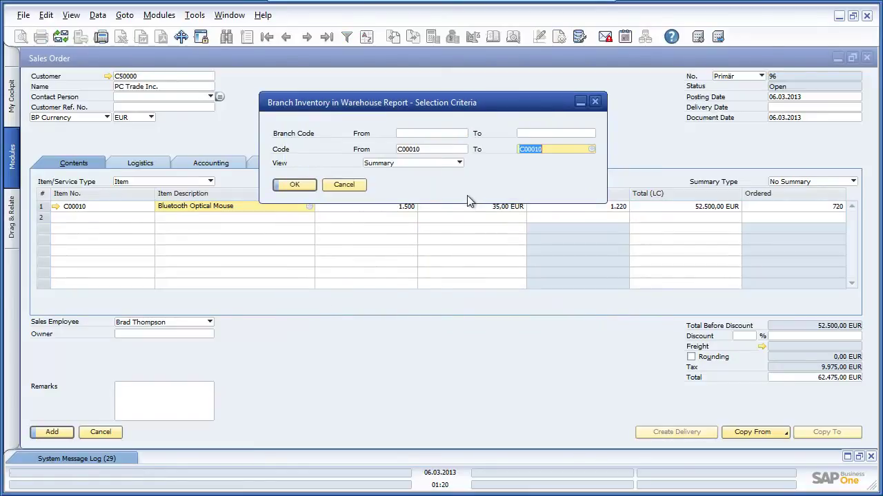
{"action": "left_click", "coordinate": [399, 162]}
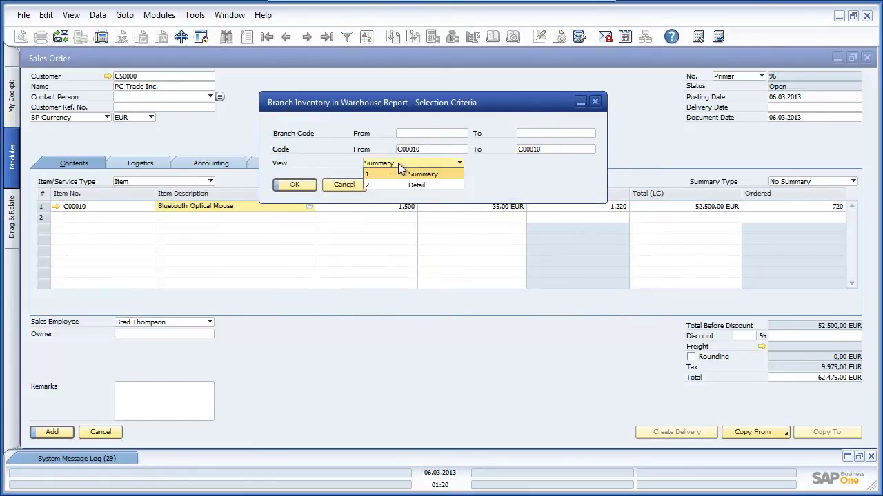
{"action": "left_click", "coordinate": [391, 185]}
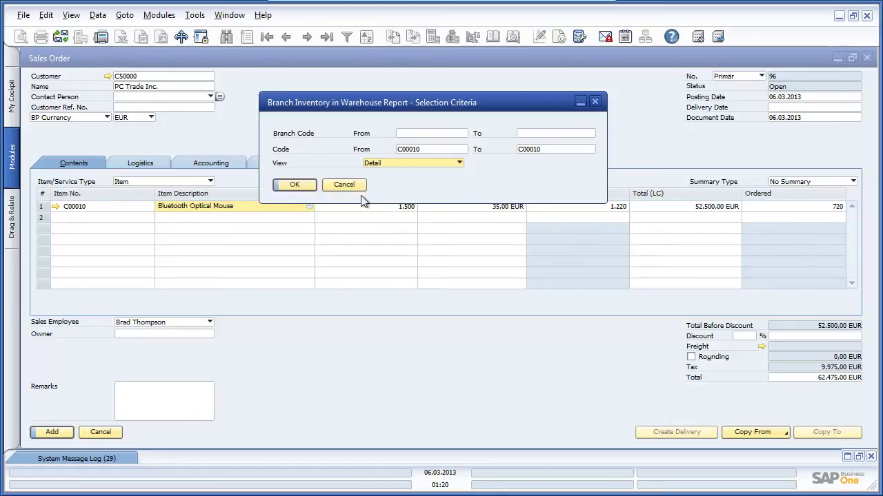
{"action": "left_click", "coordinate": [297, 185]}
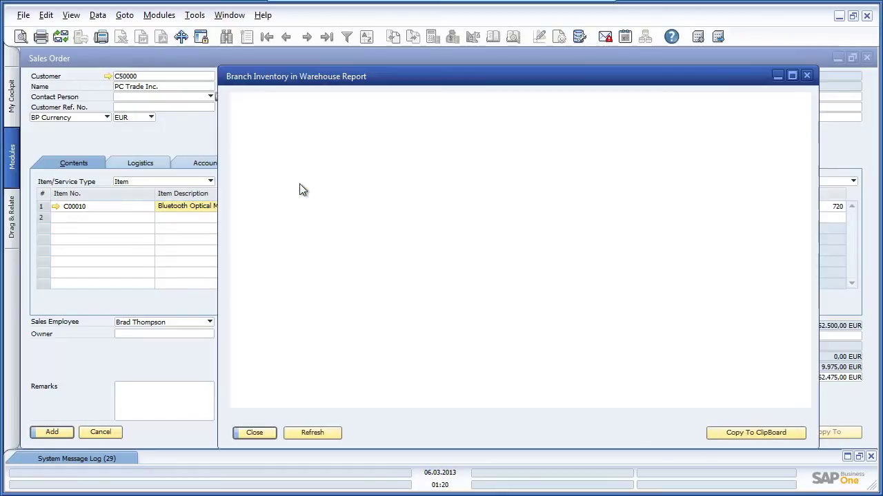
Refresh the report showing C00010 stock (Branch1 655, Branch2 1.395, HeadO1 1.035), then close it
{"action": "left_click", "coordinate": [337, 437]}
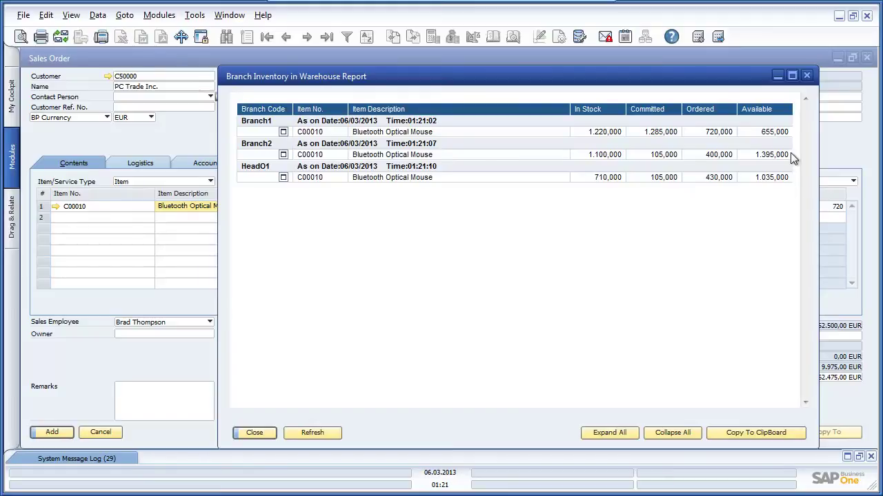
{"action": "left_click", "coordinate": [263, 431]}
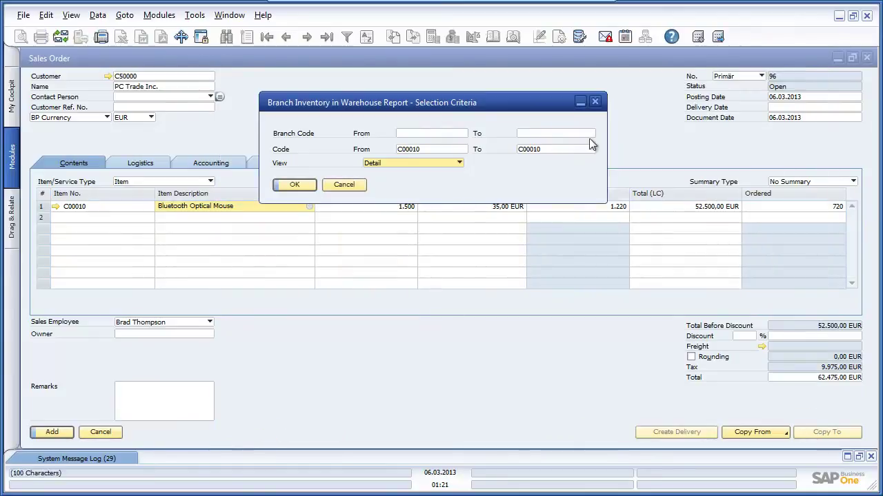
Set delivery date 06.03.2013 on all rows and add sales order 96 despite the credit-limit warning
{"action": "left_click", "coordinate": [595, 102]}
{"action": "left_click", "coordinate": [827, 107]}
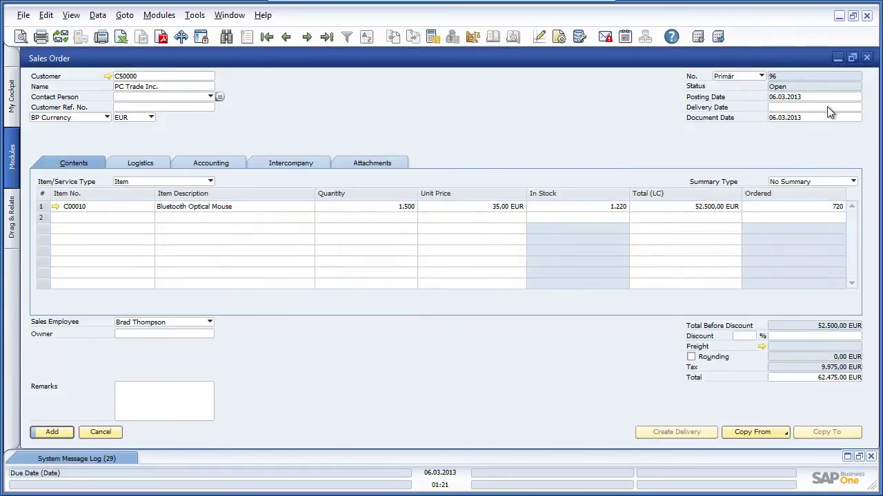
{"action": "type", "text": "6"}
{"action": "key", "text": "Tab"}
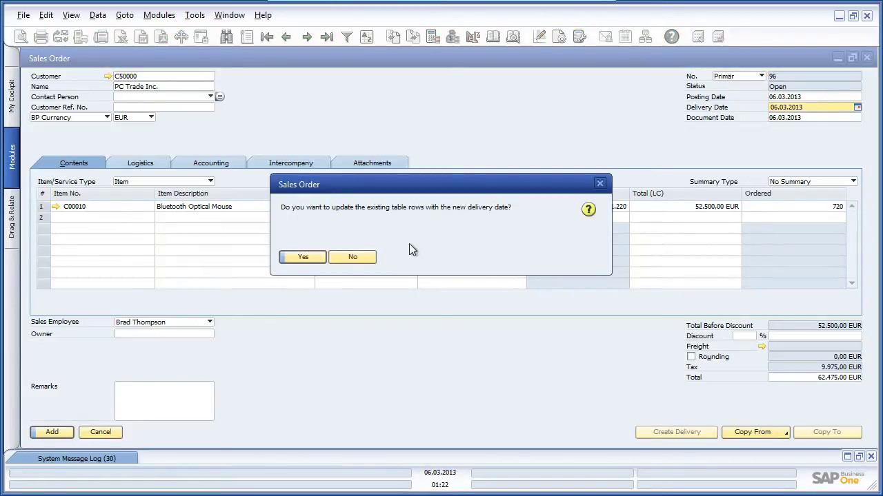
{"action": "left_click", "coordinate": [302, 257]}
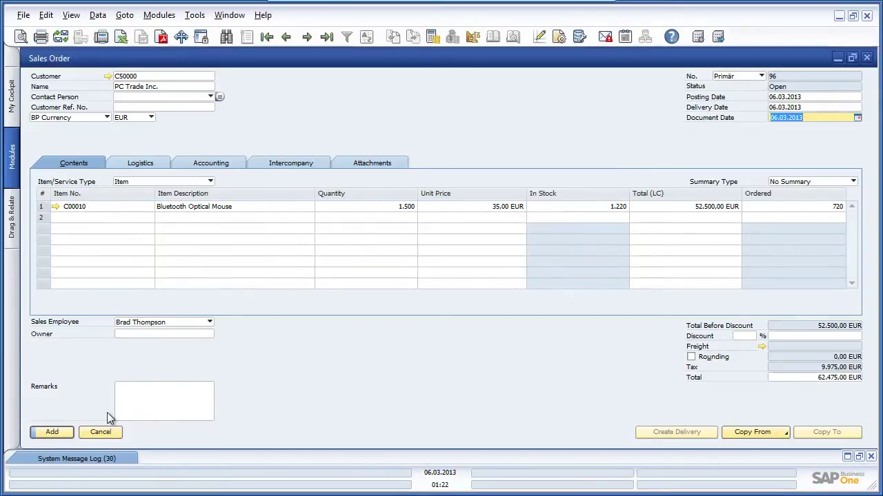
{"action": "left_click", "coordinate": [64, 431]}
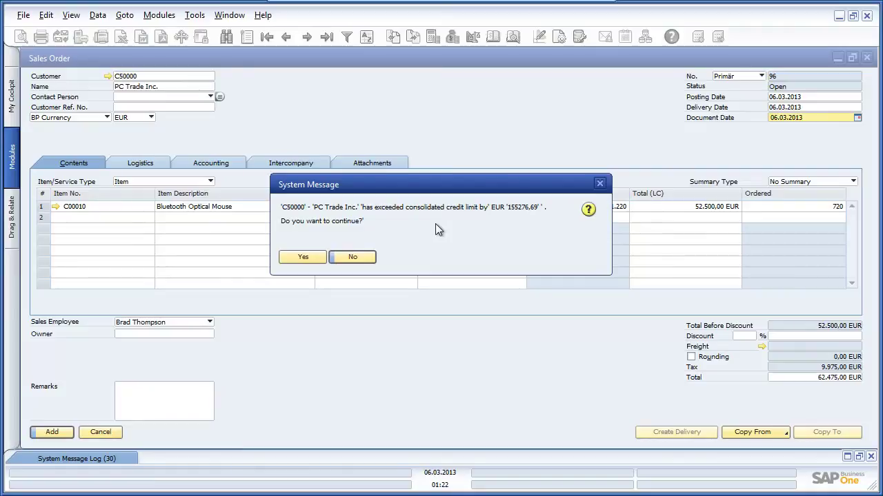
{"action": "left_click", "coordinate": [305, 256]}
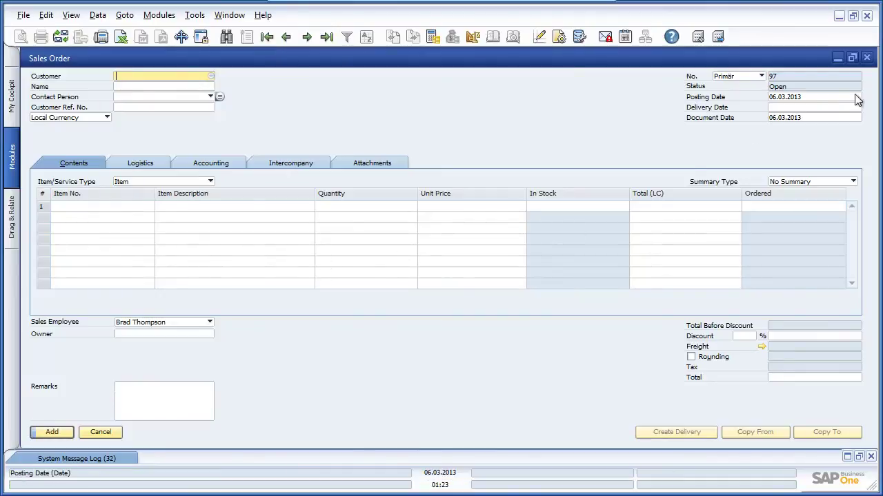
Close the sales order and start purchase order 89 for vendor OEC Munich (B10005) in EUR
{"action": "left_click", "coordinate": [867, 58]}
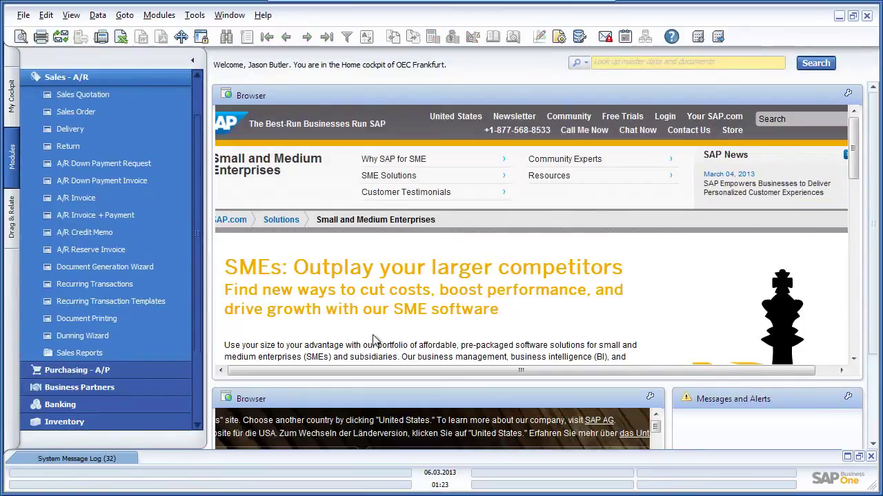
{"action": "left_click", "coordinate": [173, 371]}
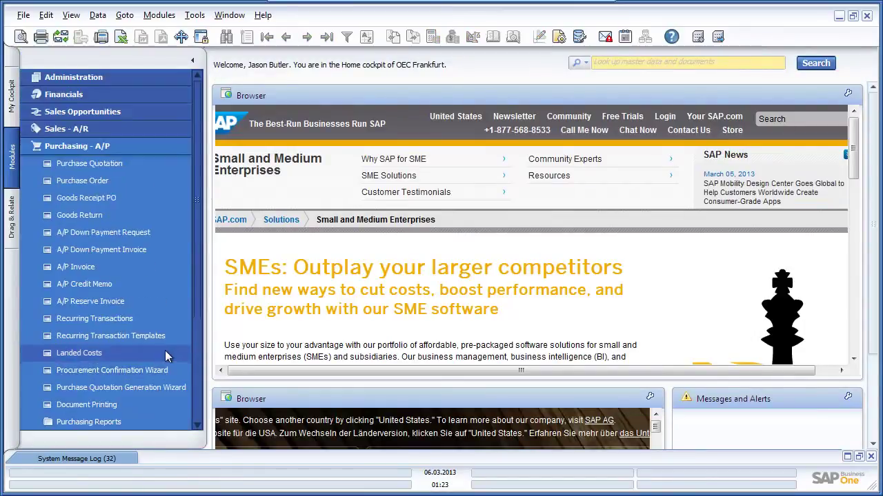
{"action": "left_click", "coordinate": [99, 183]}
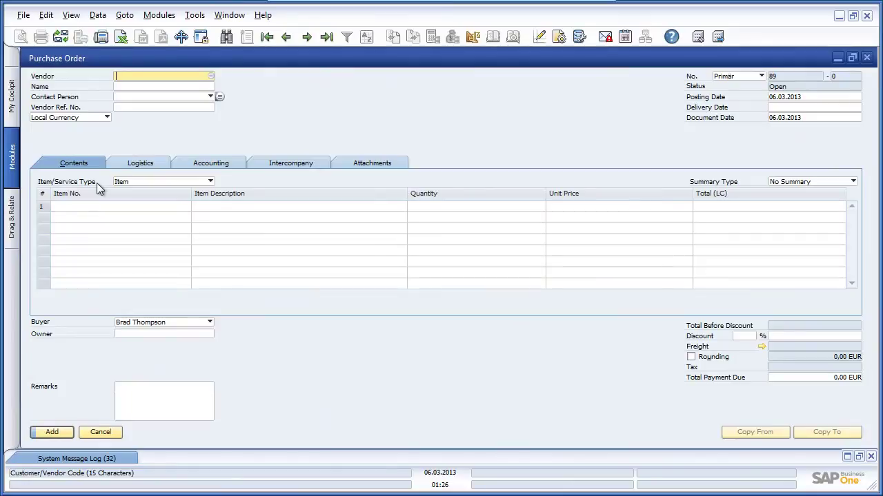
{"action": "left_click", "coordinate": [211, 77]}
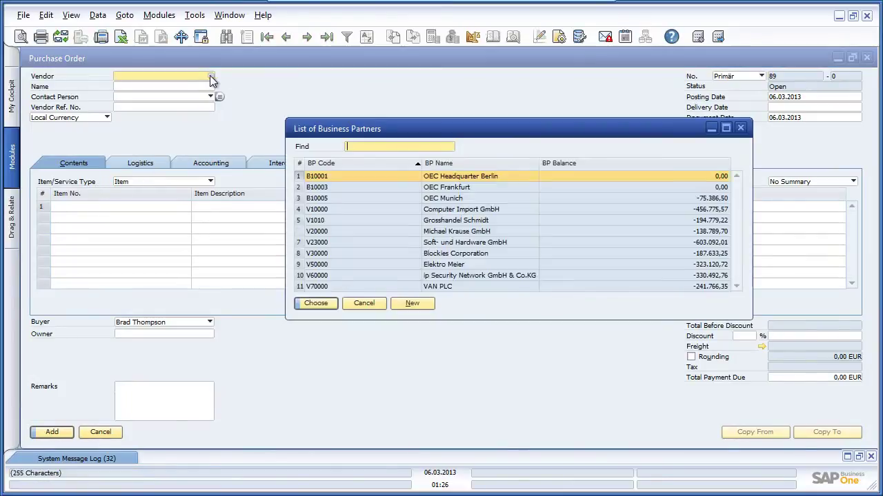
{"action": "left_click", "coordinate": [432, 200]}
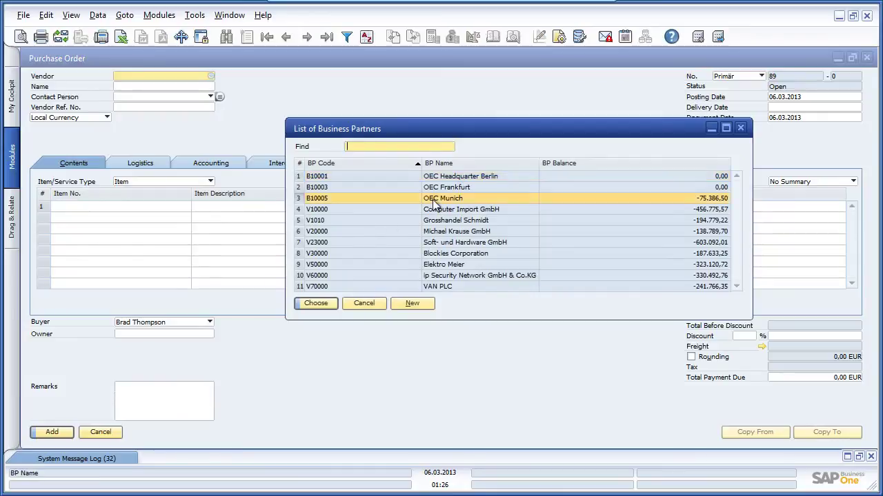
{"action": "left_click", "coordinate": [316, 303]}
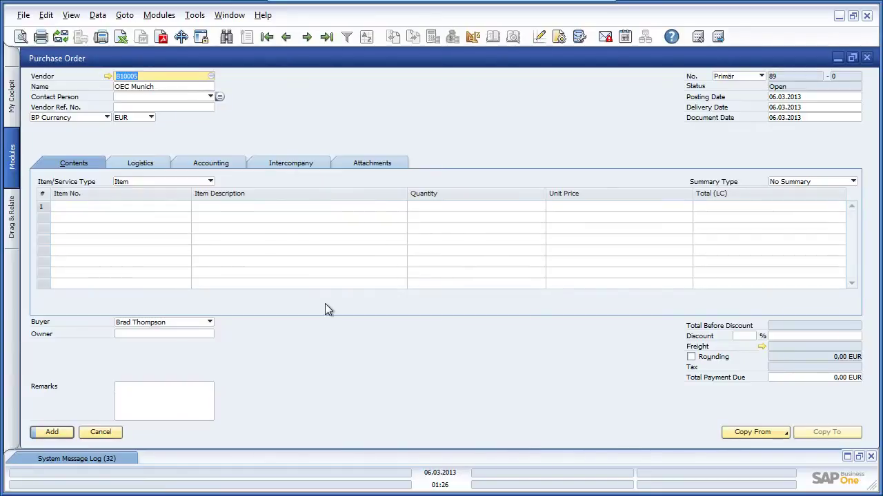
Put Bluetooth Optical Mouse (C00010) on purchase order line 1, 845 units at 35,00 EUR
{"action": "left_click", "coordinate": [181, 211]}
{"action": "left_click", "coordinate": [184, 206]}
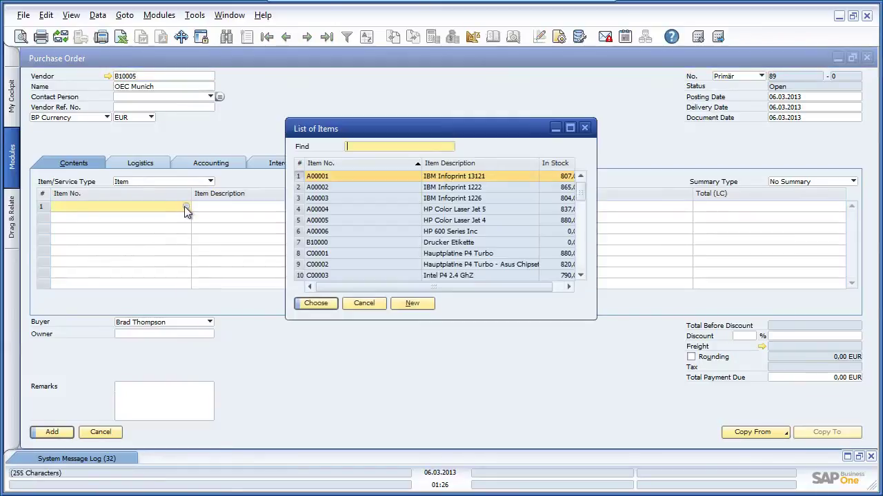
{"action": "left_click_drag", "start_coordinate": [584, 191], "coordinate": [583, 214]}
{"action": "left_click", "coordinate": [453, 233]}
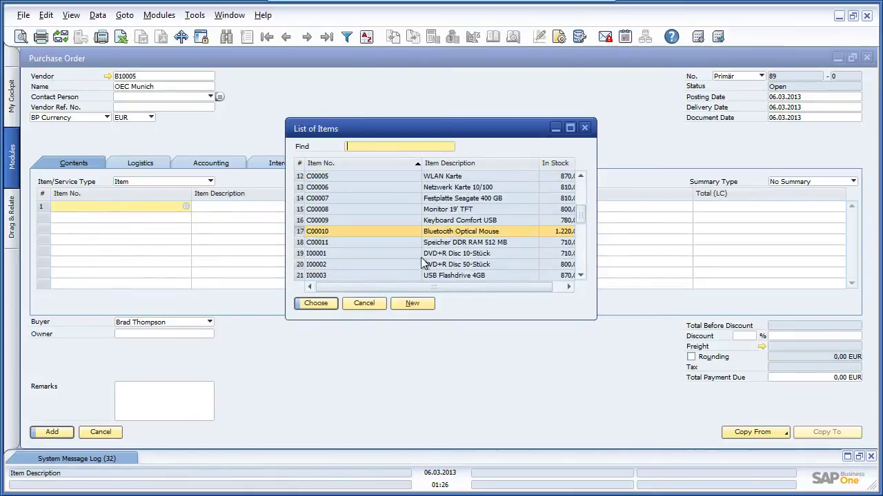
{"action": "left_click", "coordinate": [317, 304]}
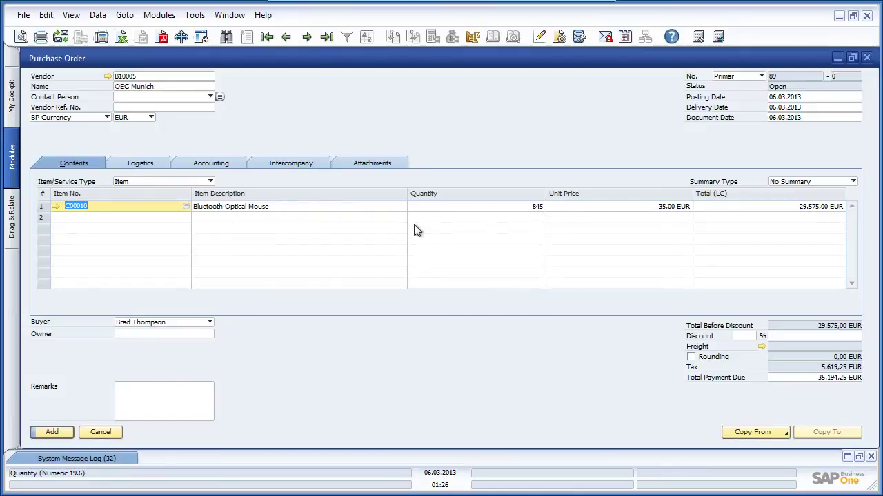
{"action": "left_click", "coordinate": [312, 210]}
{"action": "right_click", "coordinate": [314, 211]}
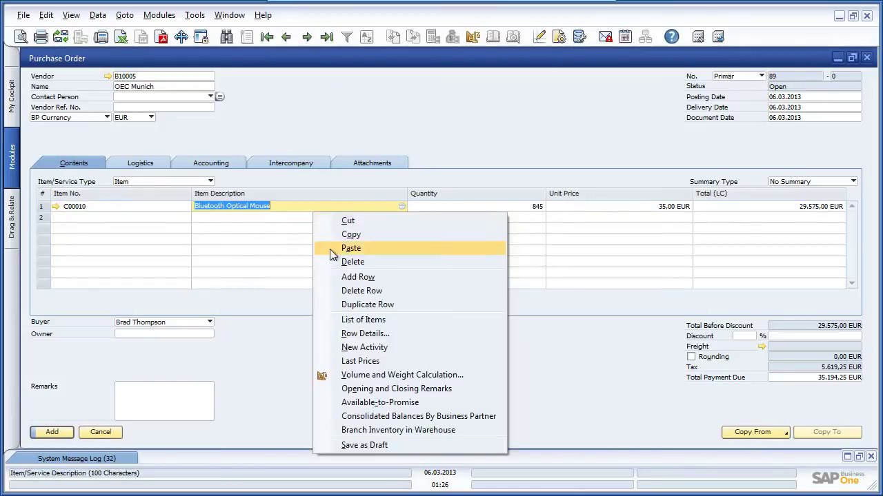
{"action": "left_click", "coordinate": [388, 429]}
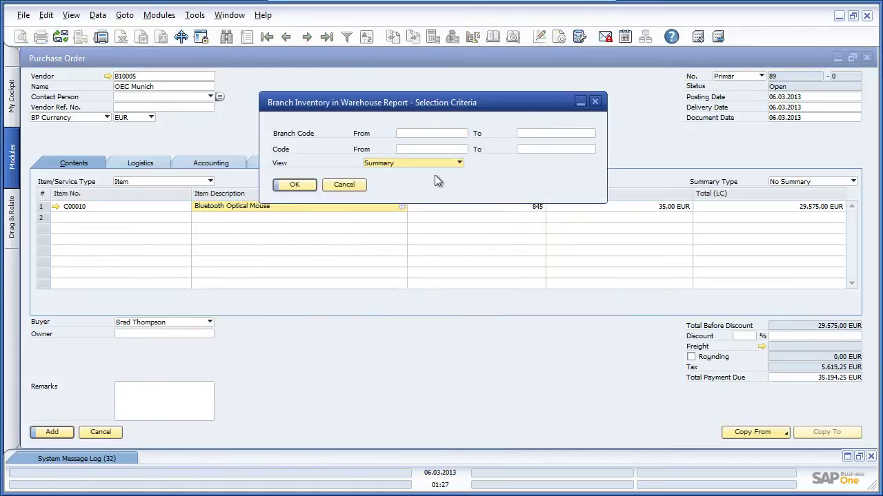
{"action": "left_click", "coordinate": [428, 150]}
{"action": "type", "text": "C00010"}
{"action": "key", "text": "Tab"}
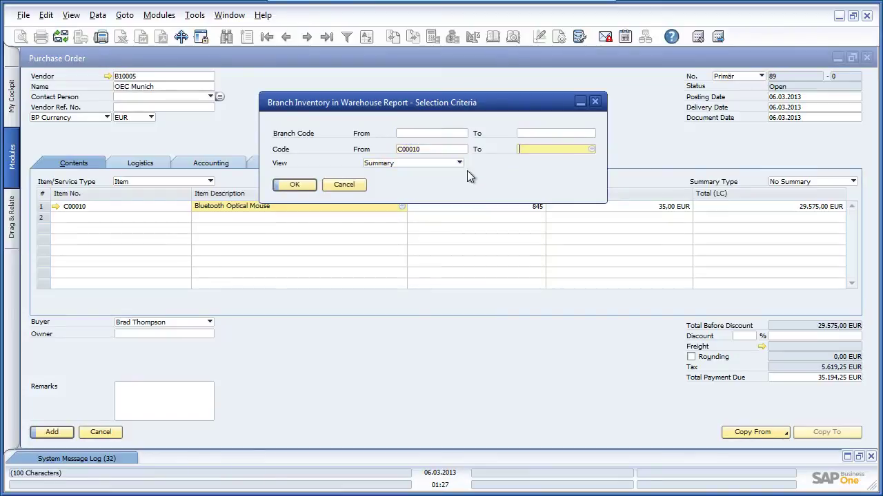
{"action": "type", "text": "C00010"}
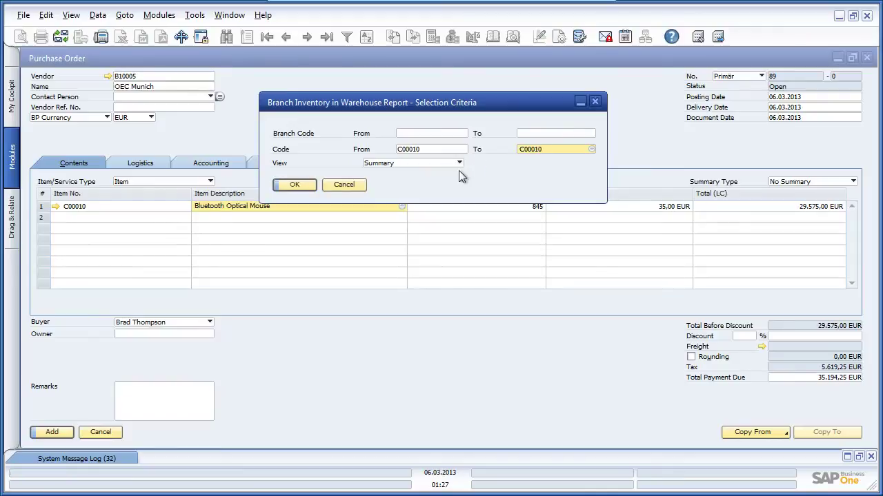
{"action": "left_click", "coordinate": [436, 163]}
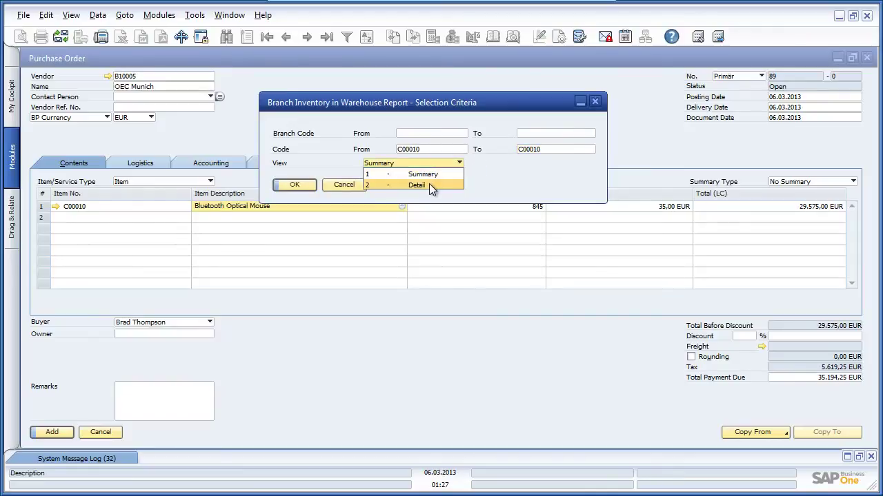
{"action": "left_click", "coordinate": [429, 184]}
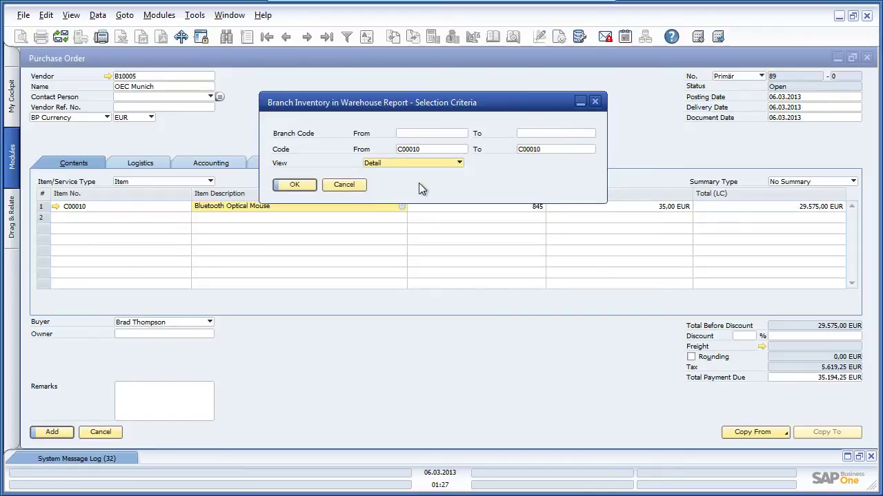
{"action": "left_click", "coordinate": [293, 184]}
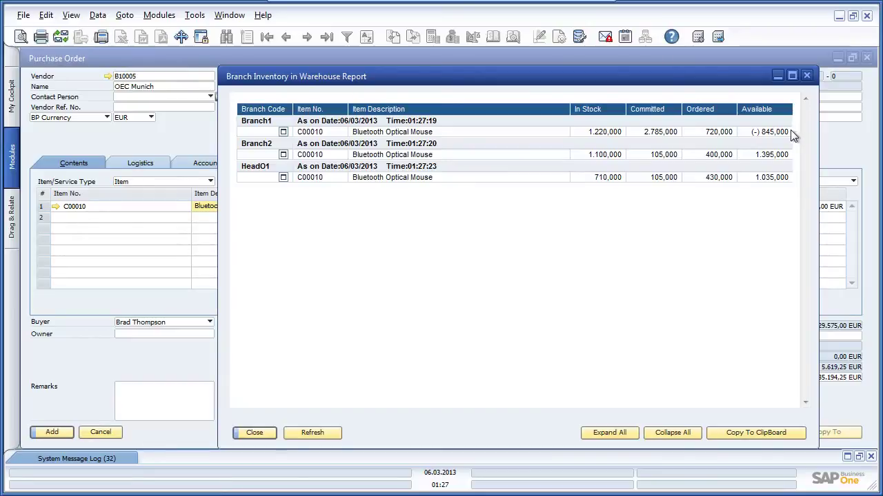
{"action": "left_click", "coordinate": [805, 76]}
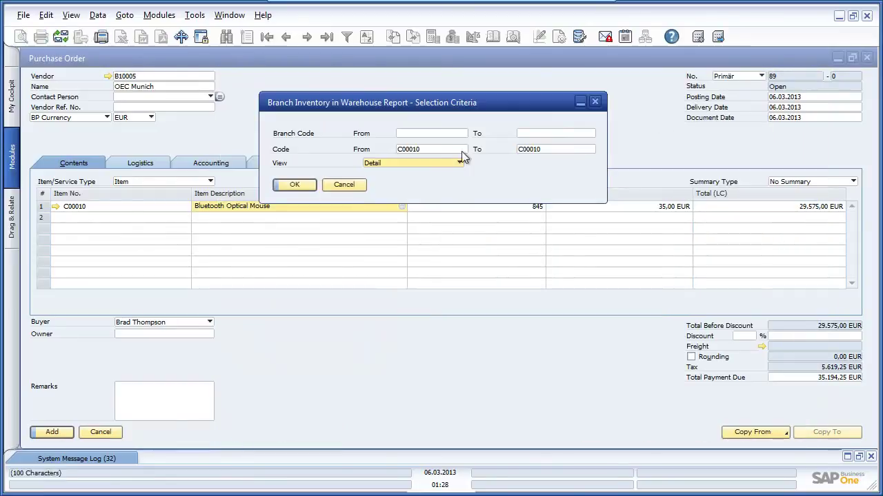
{"action": "left_click", "coordinate": [348, 182]}
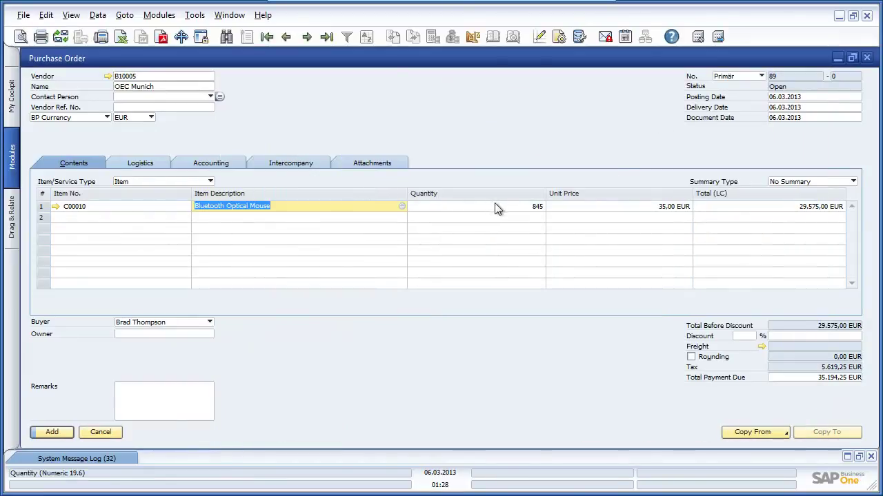
{"action": "left_click", "coordinate": [495, 204]}
{"action": "type", "text": "1000"}
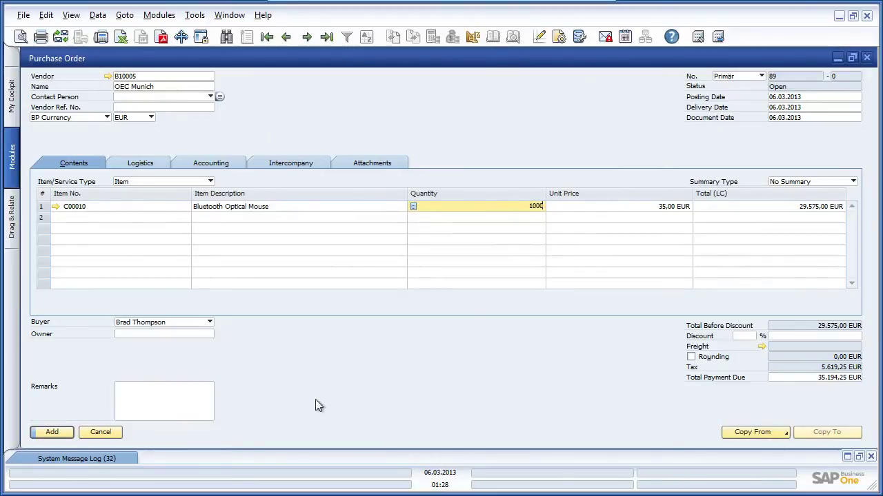
Add purchase order 89 with quantity 1.000, then reopen it and view its Intercompany tab
{"action": "left_click", "coordinate": [51, 432]}
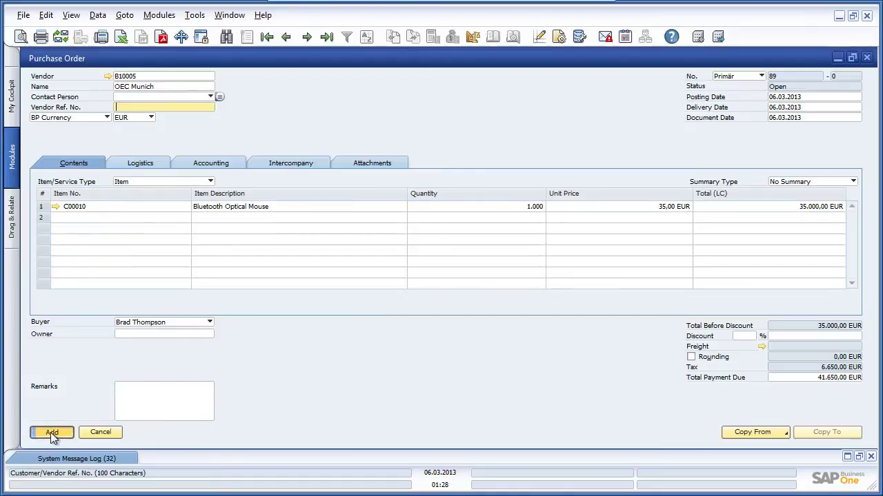
{"action": "left_click", "coordinate": [51, 432]}
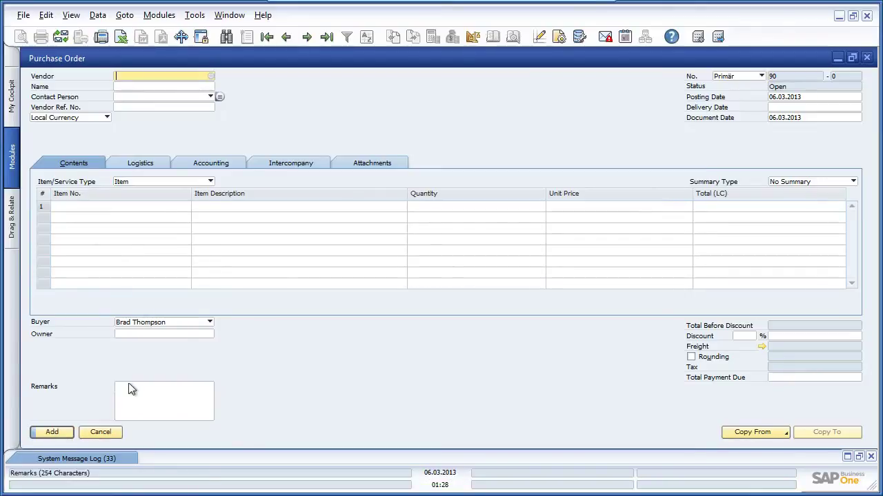
{"action": "left_click", "coordinate": [327, 36]}
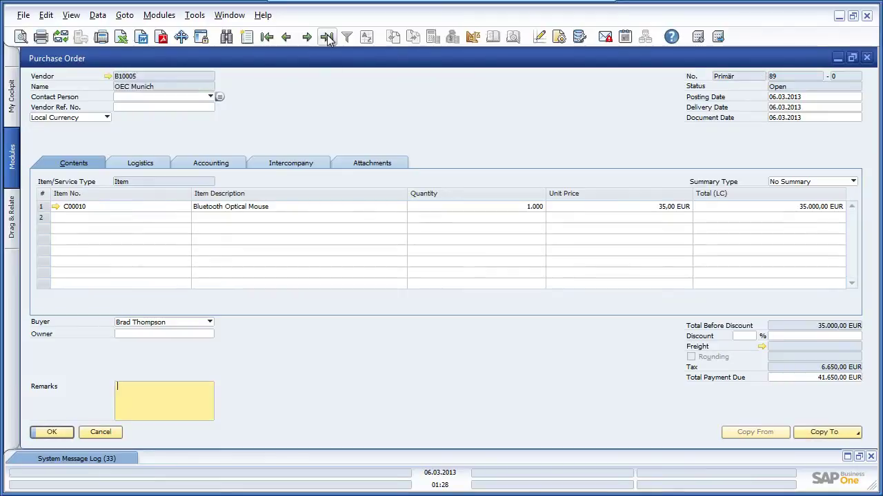
{"action": "left_click", "coordinate": [308, 165]}
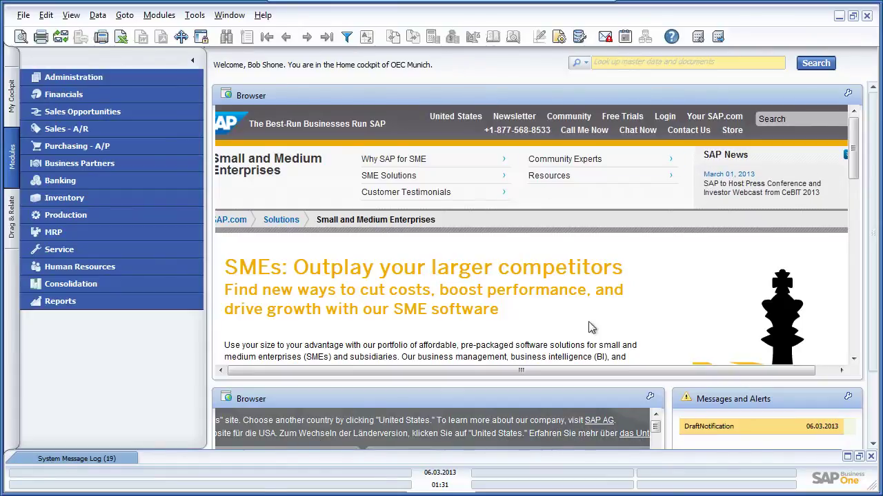
Open draft 84 from Messages/Alerts, set its intercompany Document Status to Accept, and add it
{"action": "left_click", "coordinate": [740, 426]}
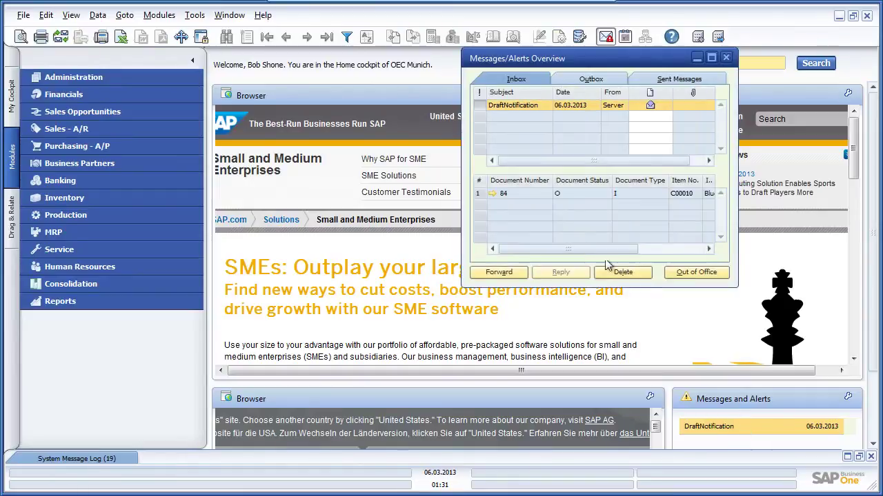
{"action": "left_click", "coordinate": [492, 194]}
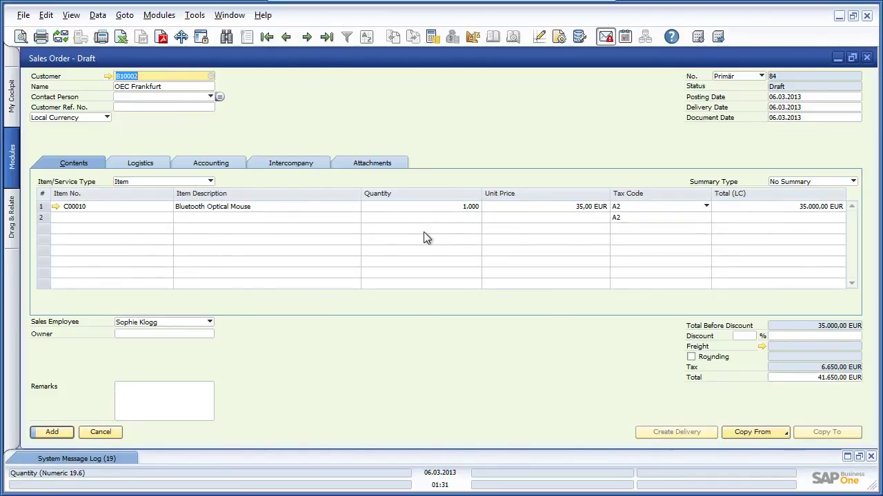
{"action": "left_click", "coordinate": [311, 162]}
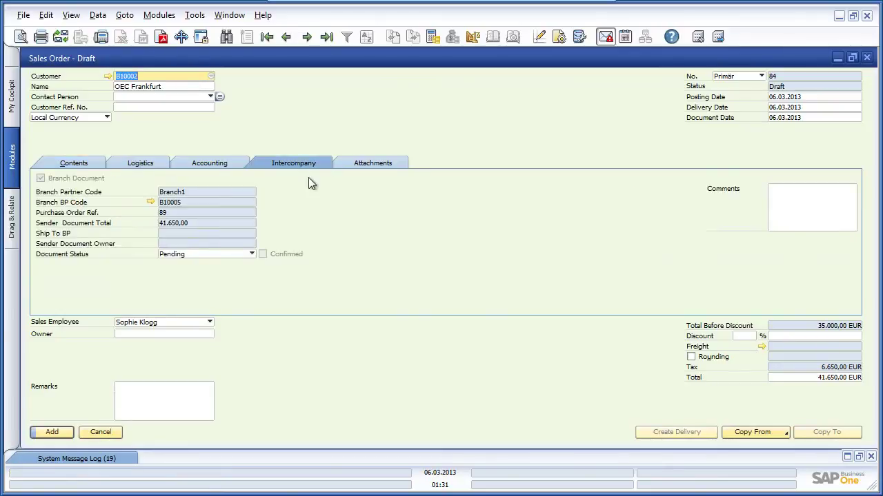
{"action": "left_click", "coordinate": [231, 255]}
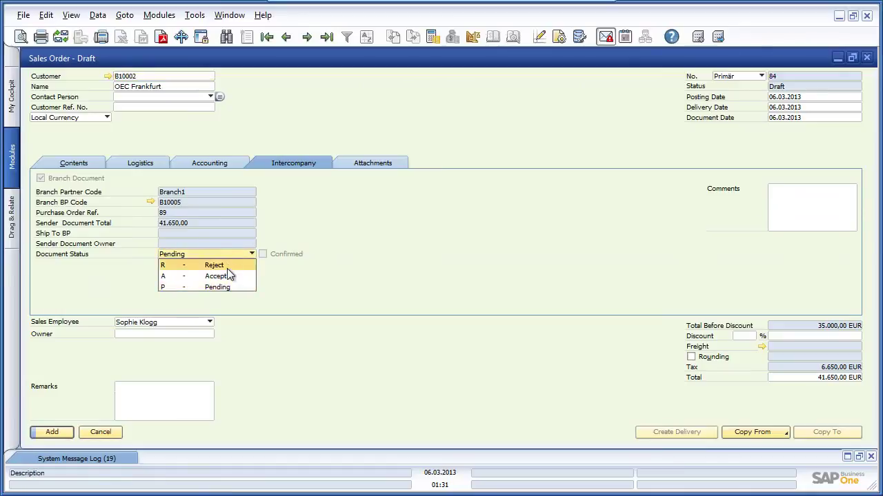
{"action": "left_click", "coordinate": [225, 275]}
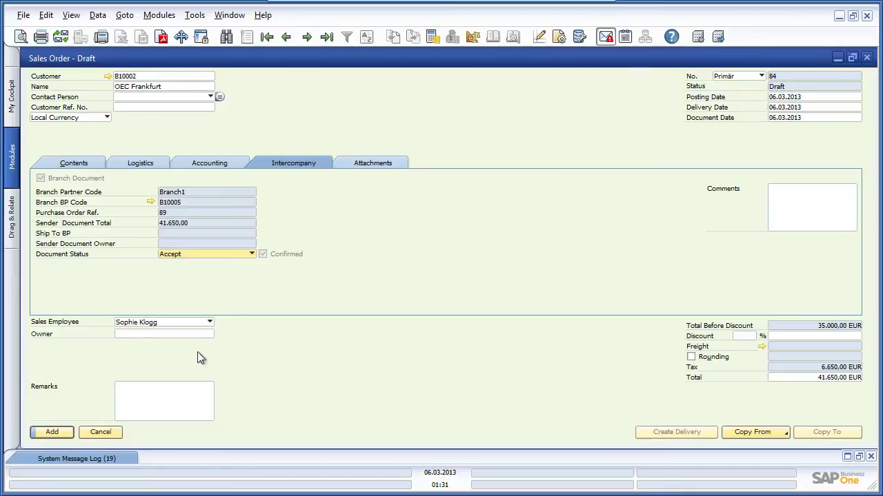
{"action": "left_click", "coordinate": [51, 432]}
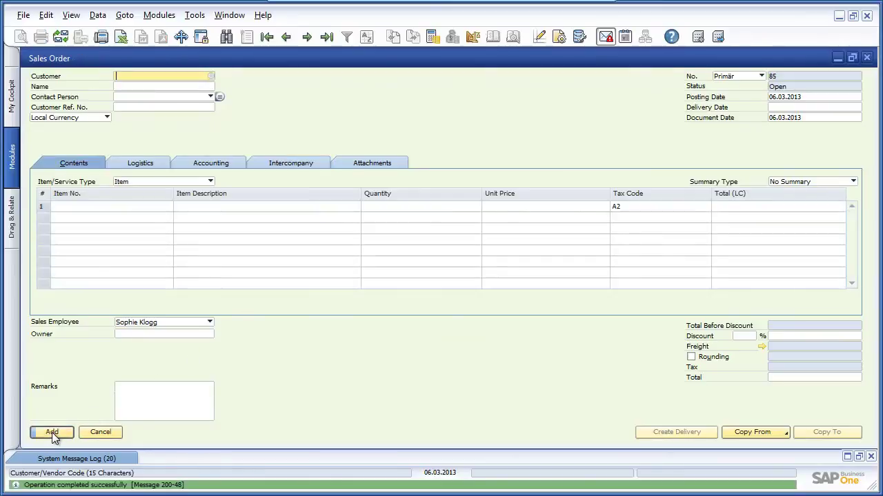
Copy sales order 84 into A/R invoice 83 for OEC Frankfurt, checking intercompany details, and add it
{"action": "left_click", "coordinate": [328, 37]}
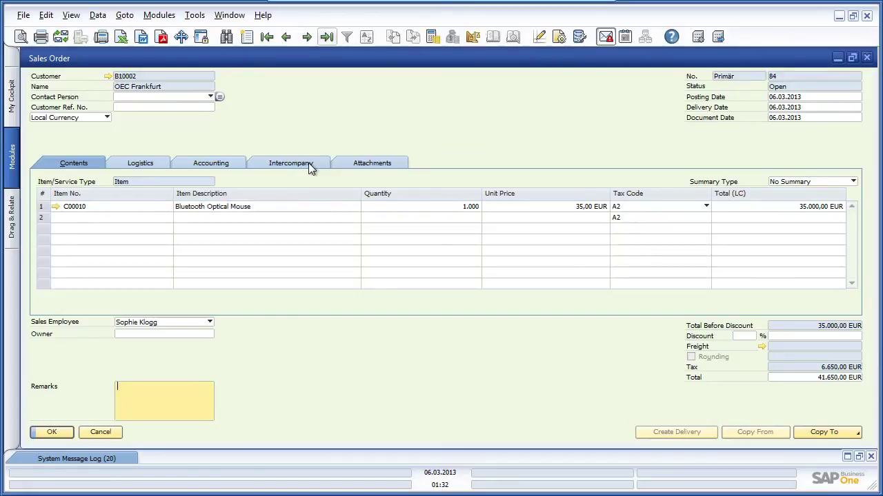
{"action": "left_click", "coordinate": [308, 166]}
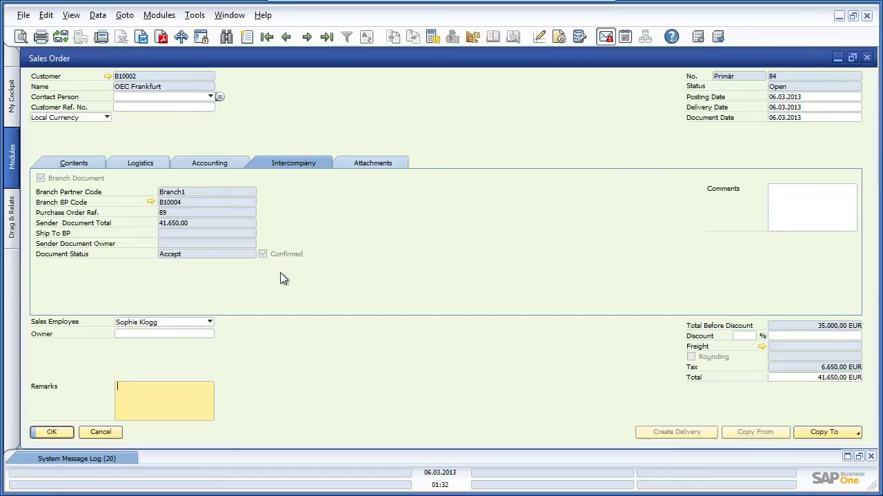
{"action": "left_click", "coordinate": [847, 433]}
{"action": "left_click", "coordinate": [826, 411]}
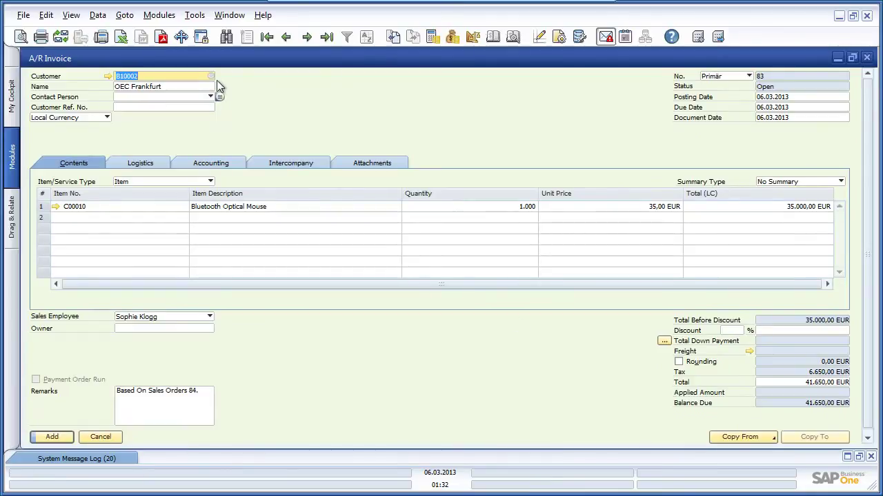
{"action": "left_click", "coordinate": [298, 164]}
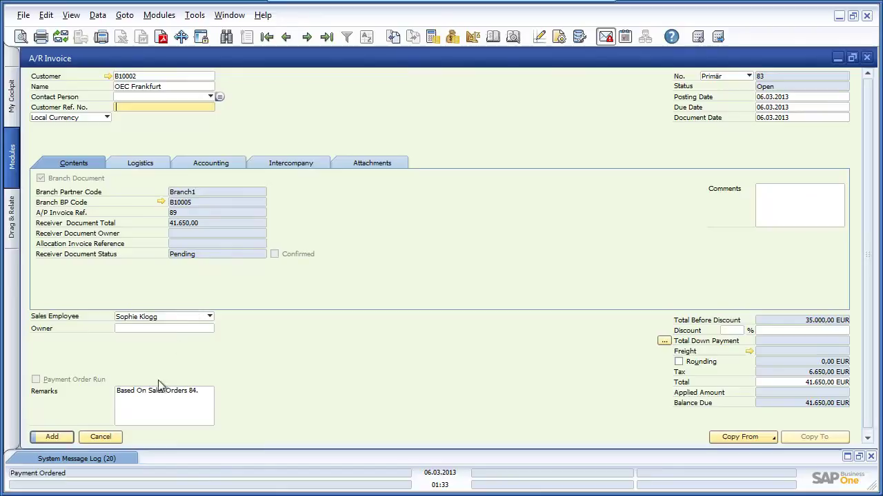
{"action": "left_click", "coordinate": [49, 435]}
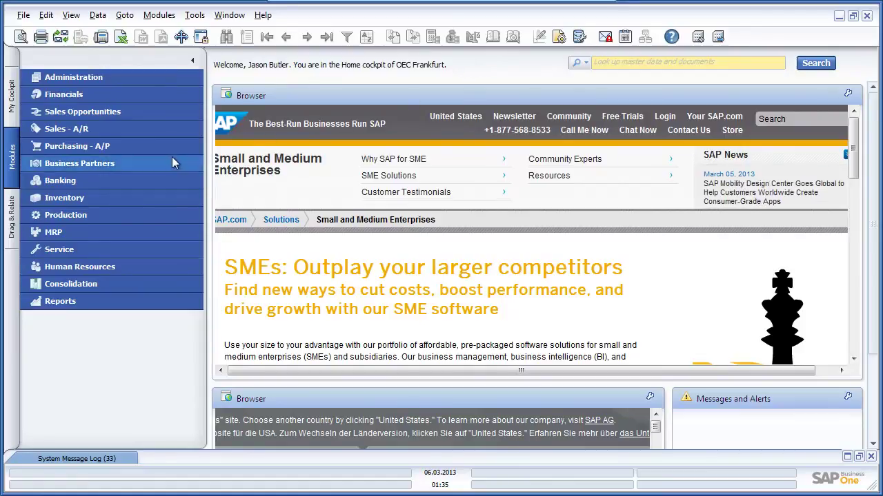
Open the latest purchase order, 89, and confirm the branch accepted it on the Intercompany tab
{"action": "left_click", "coordinate": [108, 144]}
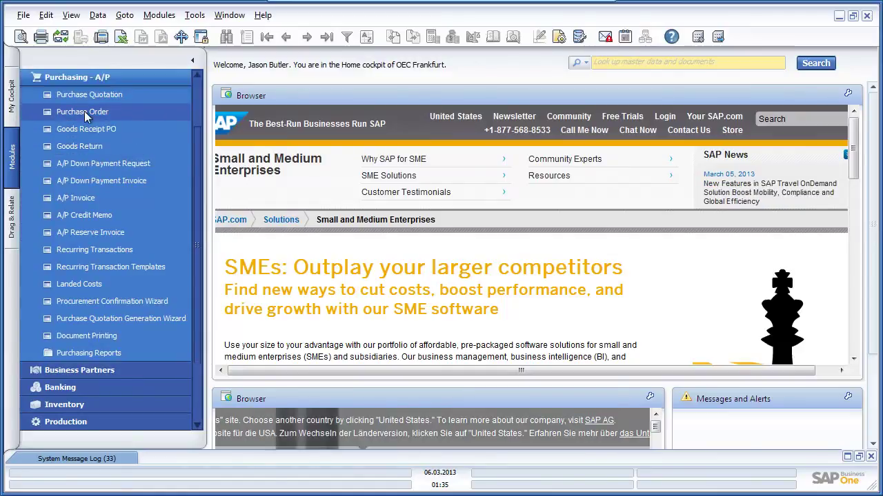
{"action": "left_click", "coordinate": [86, 115]}
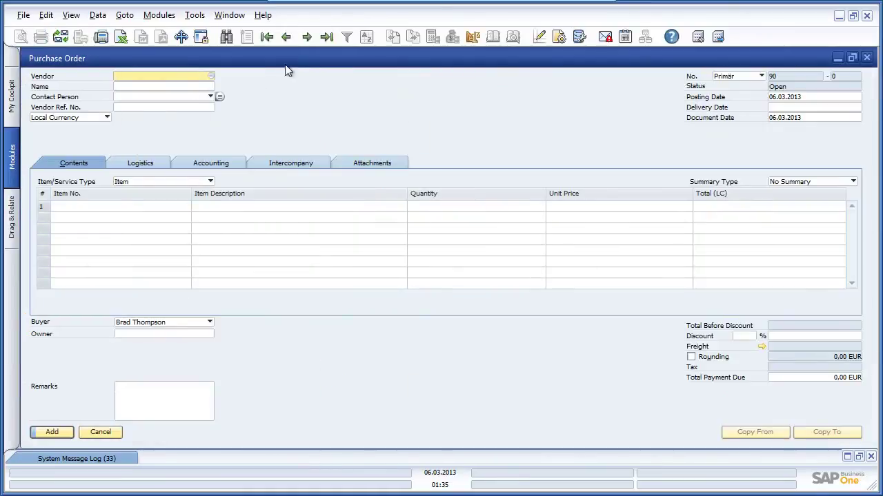
{"action": "left_click", "coordinate": [327, 37]}
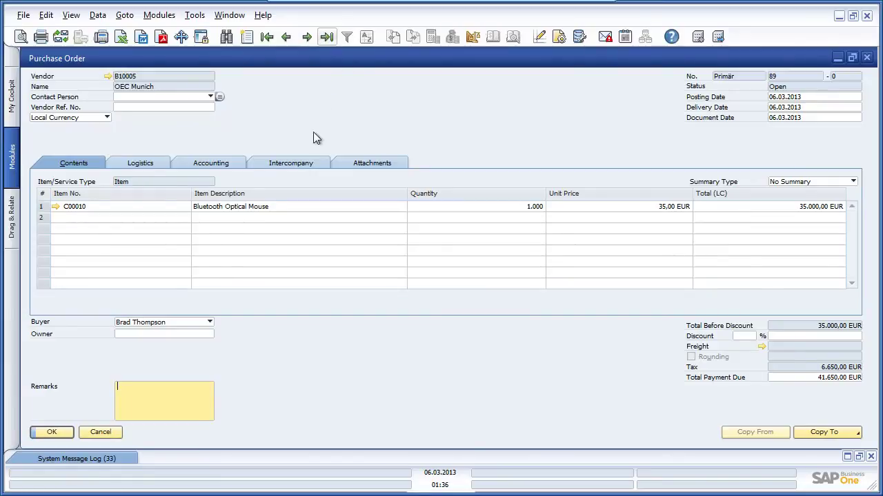
{"action": "left_click", "coordinate": [305, 163]}
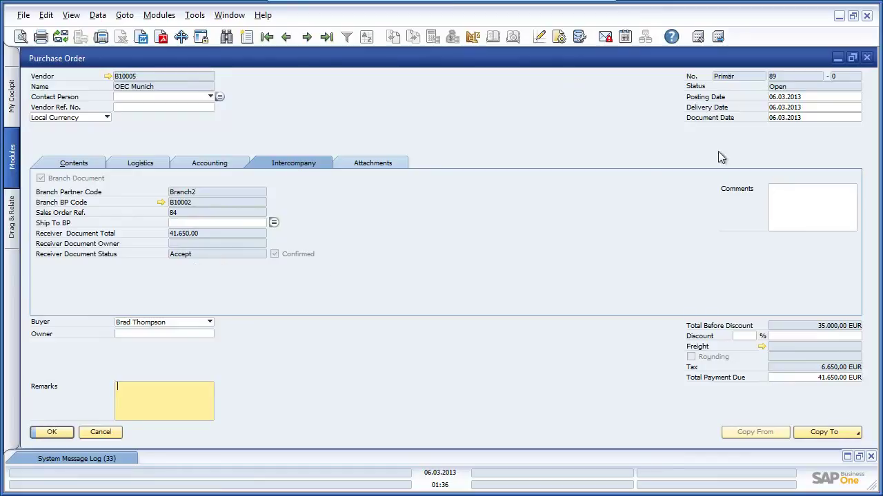
{"action": "left_click", "coordinate": [867, 58]}
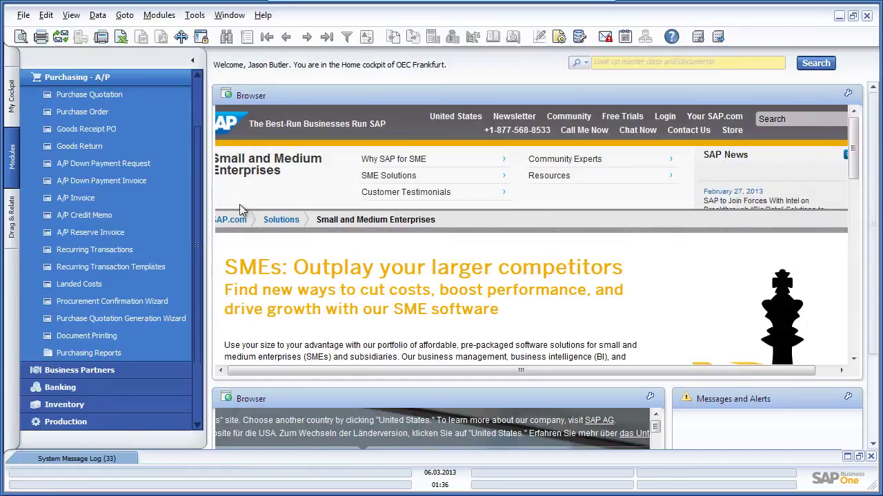
Run the Document Drafts Report and open draft A/P invoice 86 from OEC Munich
{"action": "left_click", "coordinate": [89, 353]}
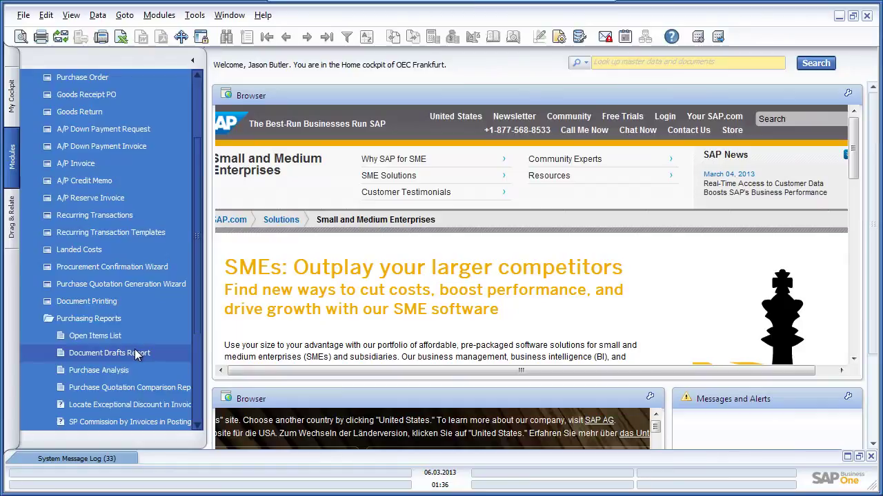
{"action": "left_click", "coordinate": [135, 354]}
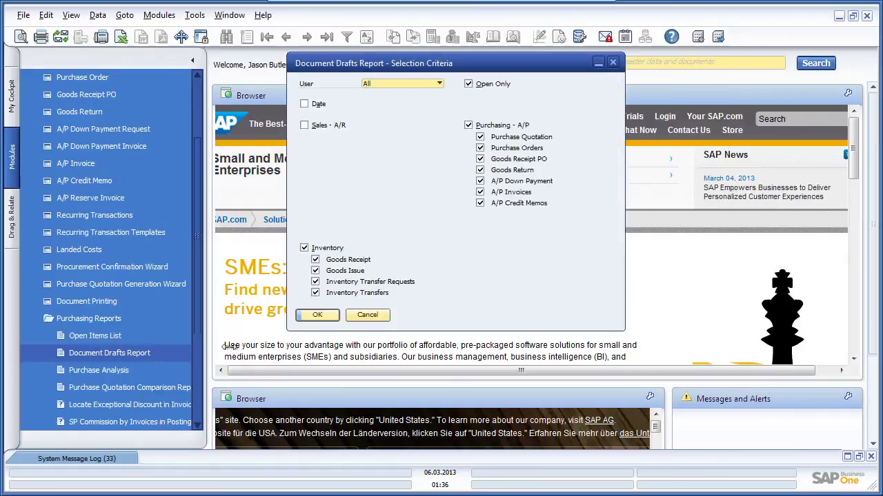
{"action": "left_click", "coordinate": [315, 317]}
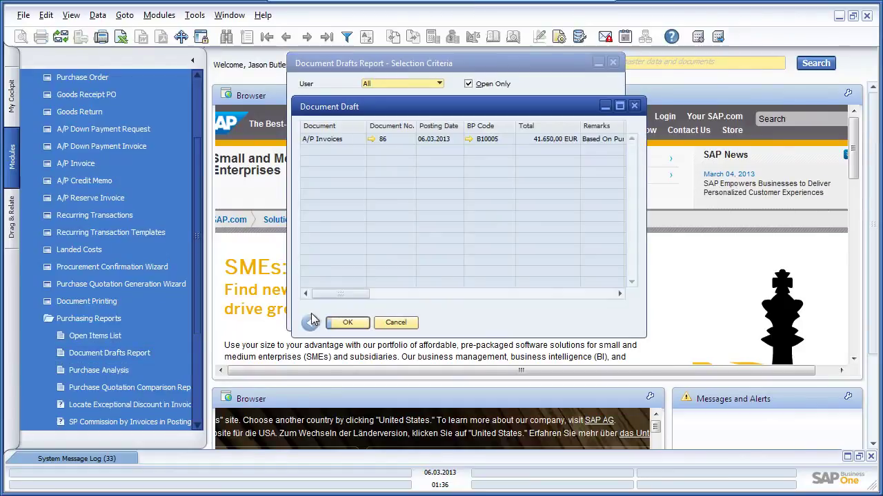
{"action": "left_click", "coordinate": [372, 140]}
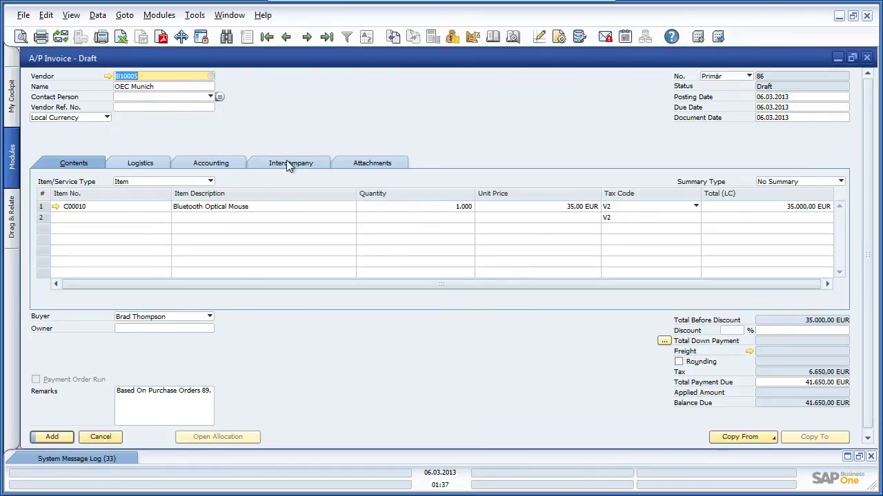
Set draft A/P invoice 86's document status to Accept, post it, and verify the posted invoice
{"action": "left_click", "coordinate": [325, 165]}
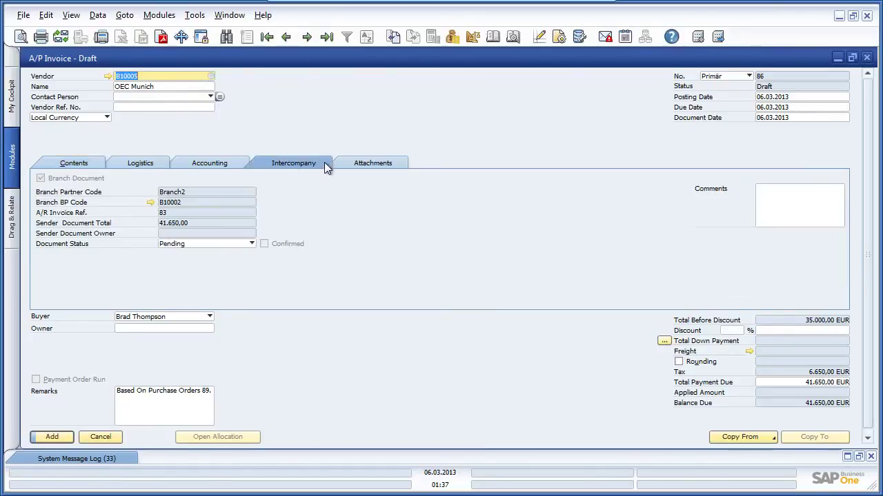
{"action": "left_click", "coordinate": [227, 244]}
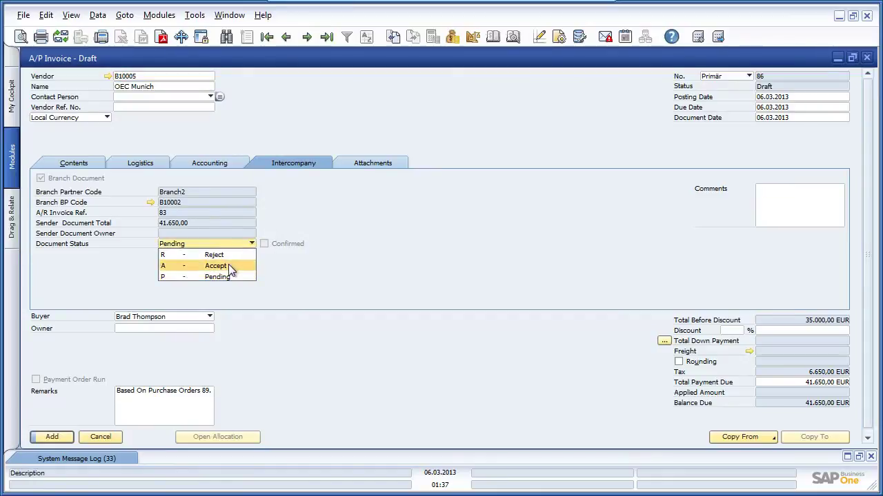
{"action": "left_click", "coordinate": [229, 266]}
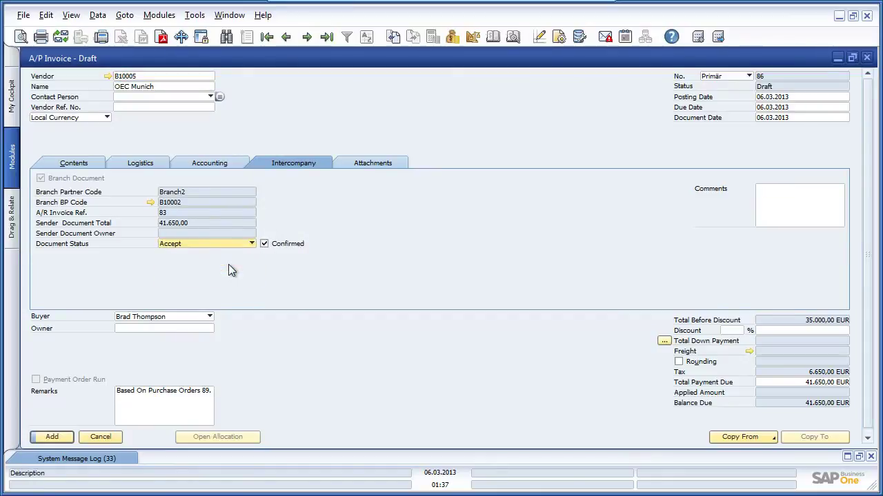
{"action": "left_click", "coordinate": [52, 438]}
{"action": "left_click", "coordinate": [300, 257]}
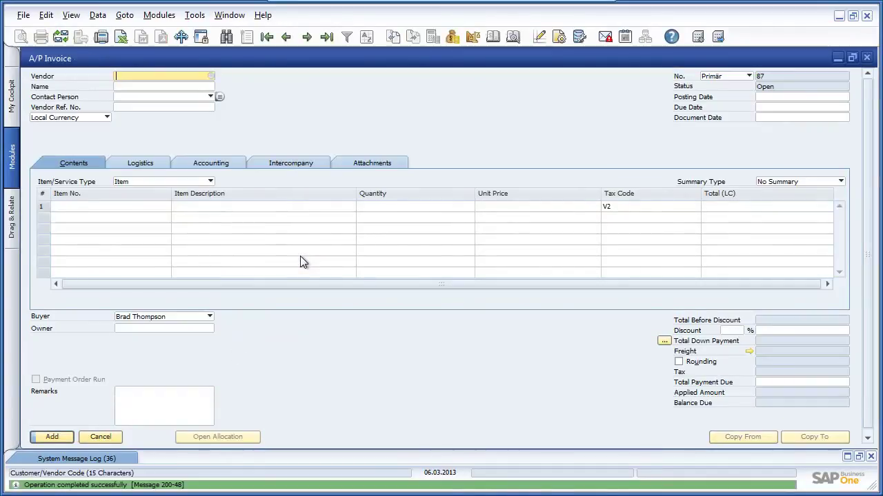
{"action": "left_click", "coordinate": [331, 37]}
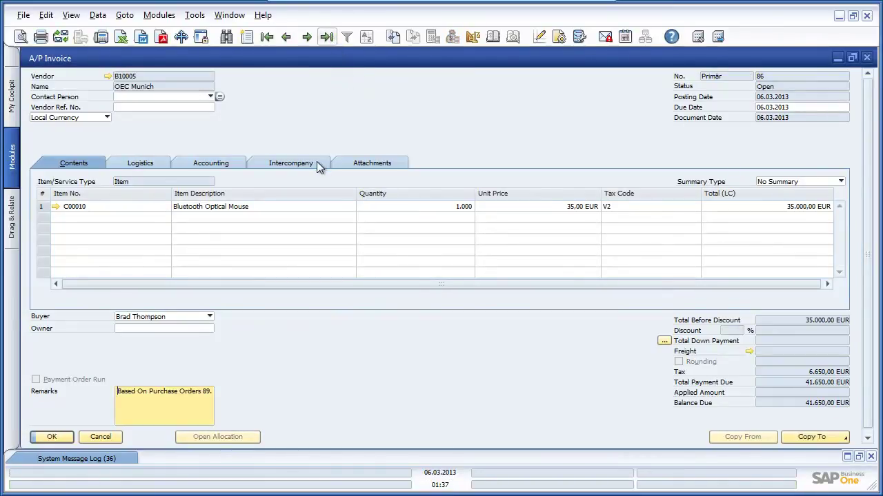
{"action": "left_click", "coordinate": [317, 165]}
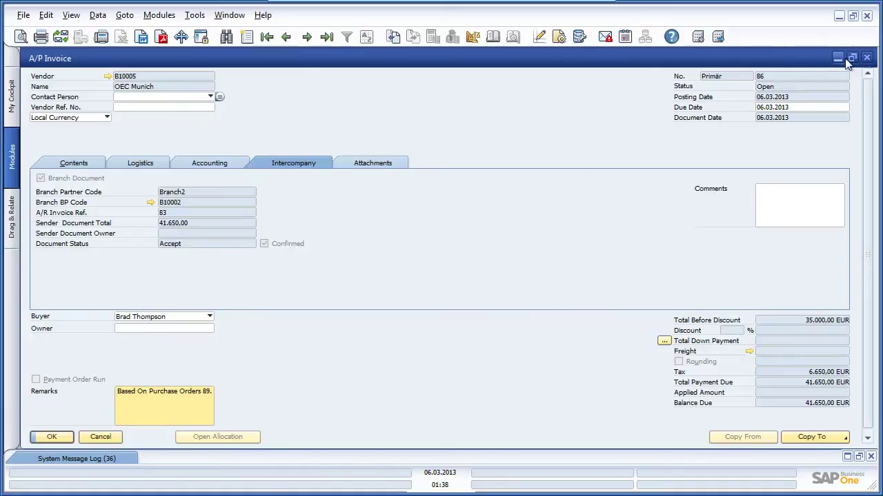
{"action": "left_click", "coordinate": [867, 58]}
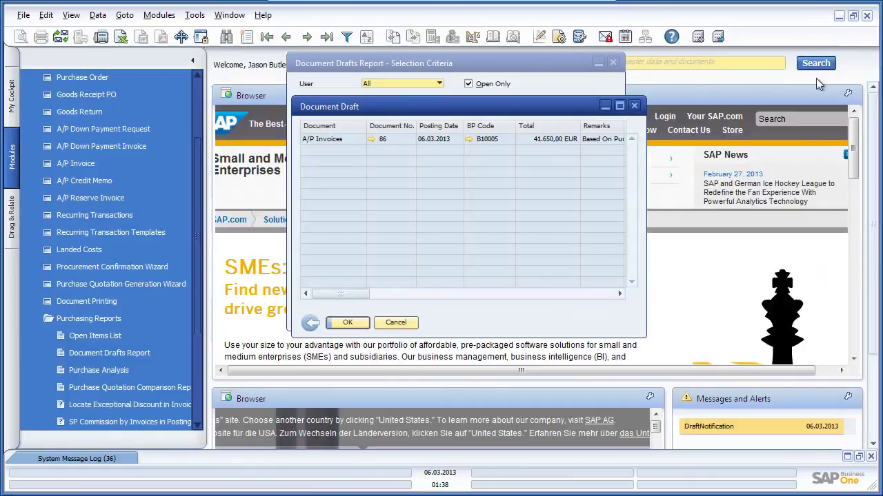
Start a new sales order from the Sales - A/R module
{"action": "left_click_drag", "start_coordinate": [198, 253], "coordinate": [198, 196]}
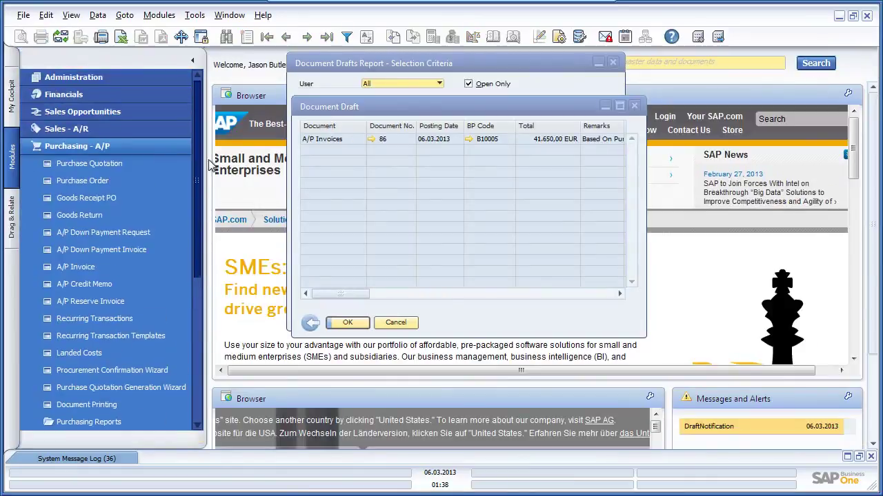
{"action": "left_click", "coordinate": [121, 129]}
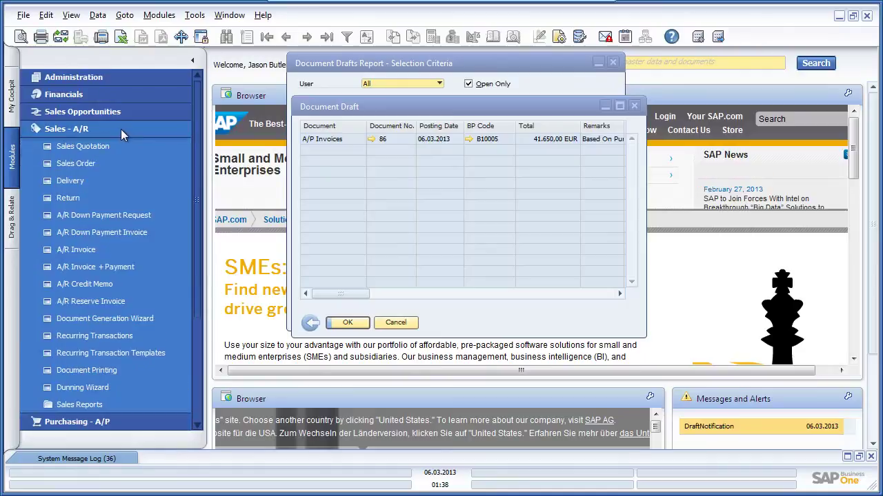
{"action": "left_click", "coordinate": [111, 162]}
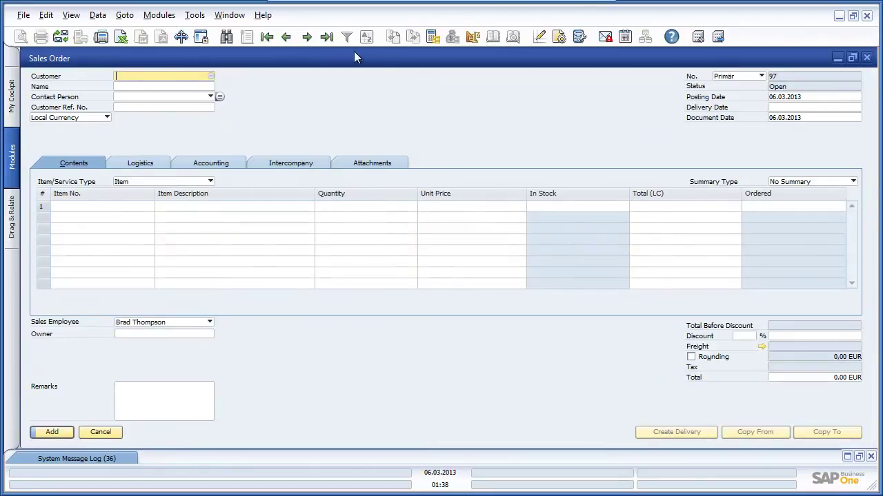
Copy PC Trade Inc.'s latest sales order, 96, into a delivery and add it
{"action": "left_click", "coordinate": [327, 37]}
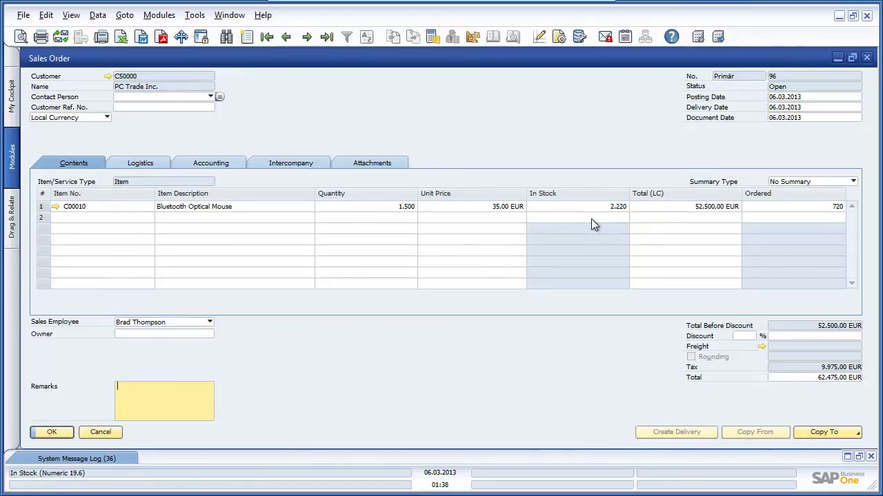
{"action": "left_click", "coordinate": [836, 433]}
{"action": "left_click", "coordinate": [813, 399]}
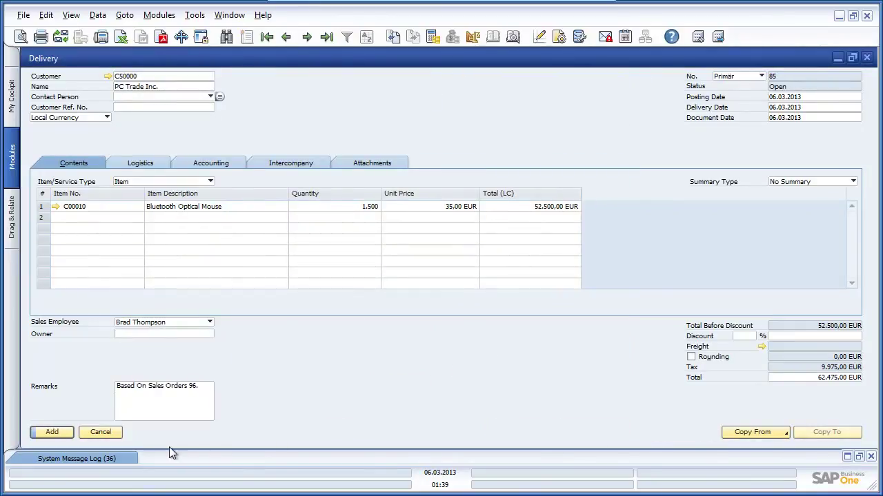
{"action": "left_click", "coordinate": [54, 433]}
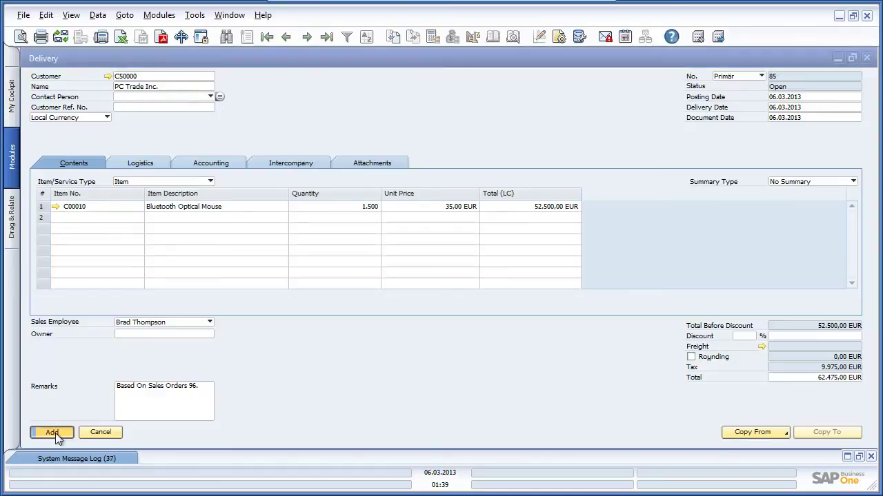
{"action": "left_click", "coordinate": [311, 253]}
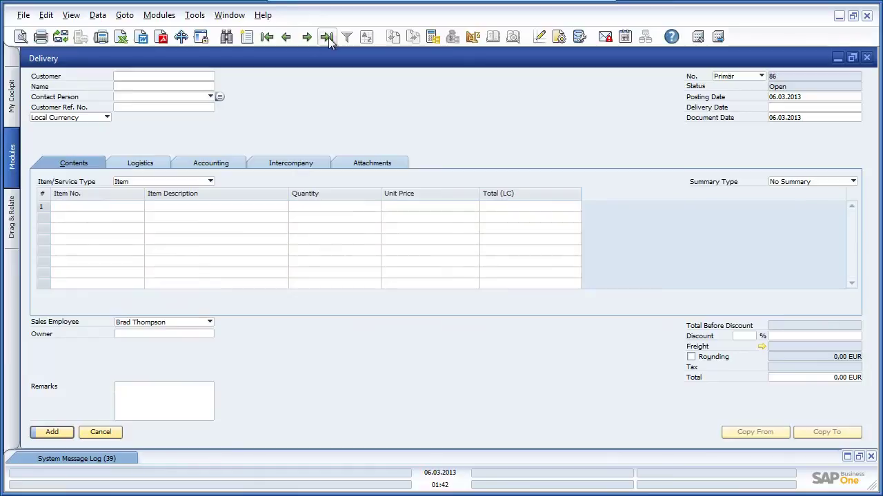
Copy delivery 85 into A/R invoice 92 for 62.475,00 EUR and add it
{"action": "left_click", "coordinate": [327, 37]}
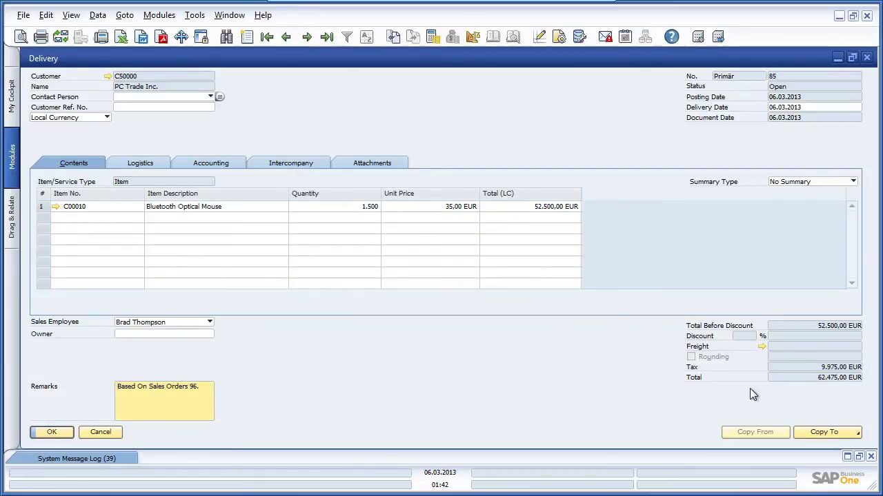
{"action": "left_click", "coordinate": [855, 433]}
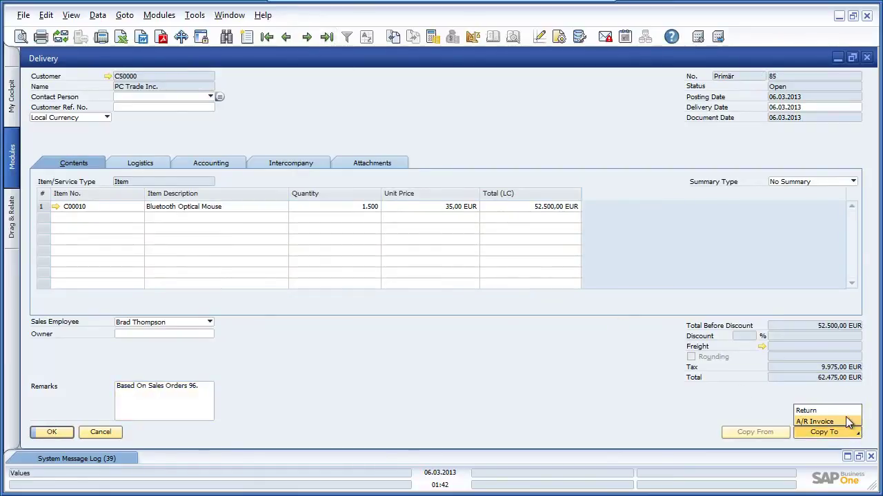
{"action": "left_click", "coordinate": [842, 419]}
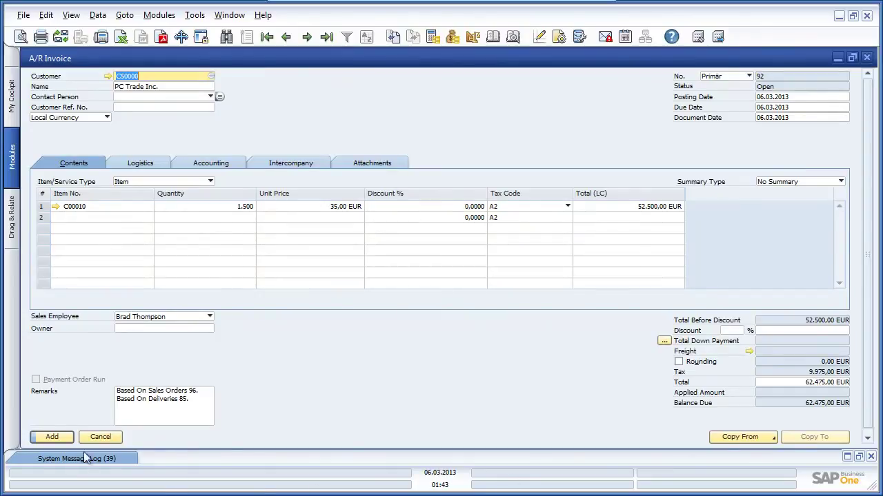
{"action": "left_click", "coordinate": [40, 439]}
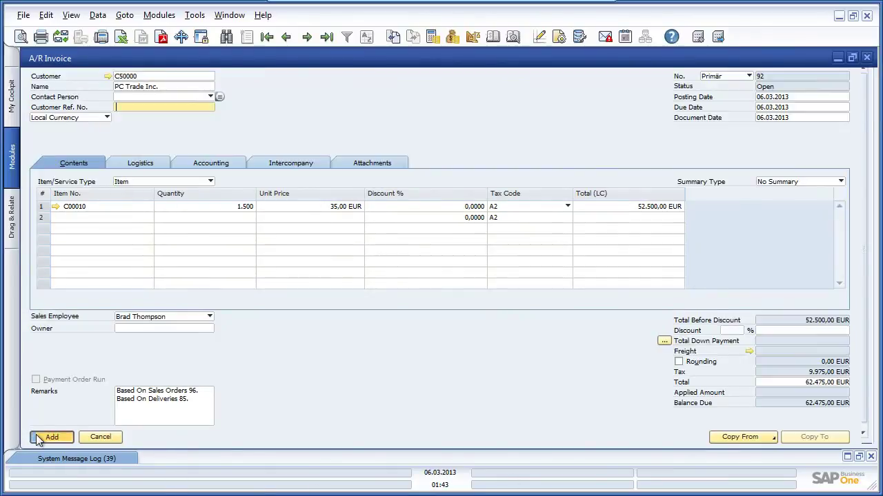
{"action": "left_click", "coordinate": [39, 438]}
{"action": "left_click", "coordinate": [306, 256]}
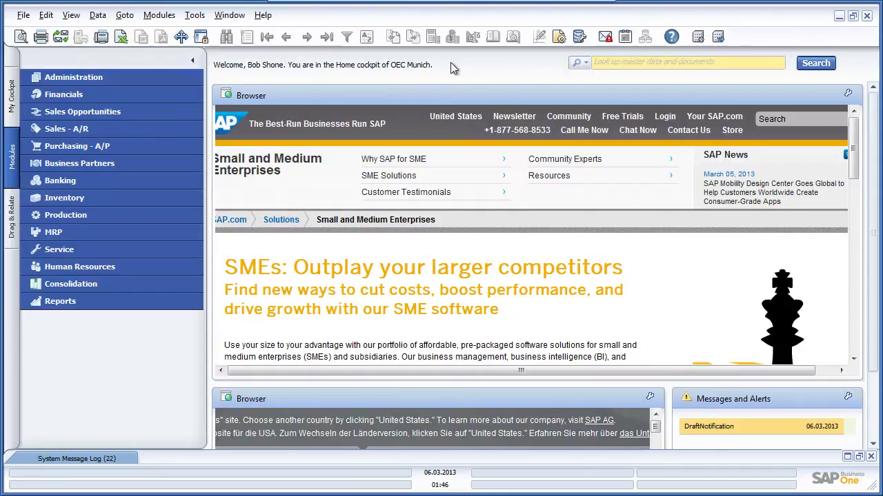
Load A/R invoice 83 to OEC Frankfurt and view its intercompany link to A/P invoice 86
{"action": "left_click", "coordinate": [161, 134]}
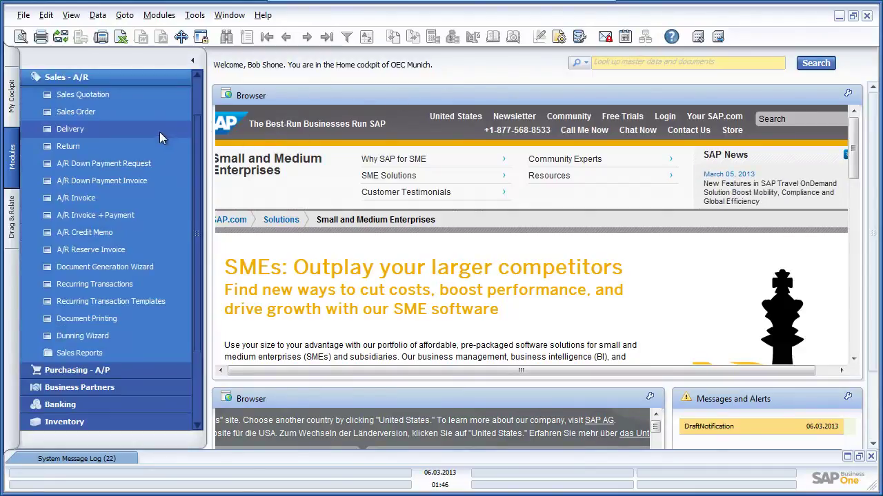
{"action": "left_click", "coordinate": [118, 198]}
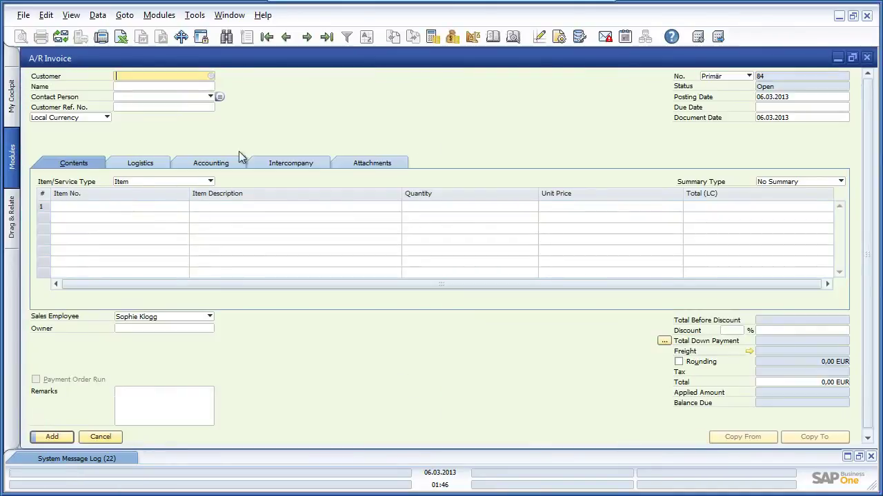
{"action": "left_click", "coordinate": [327, 37]}
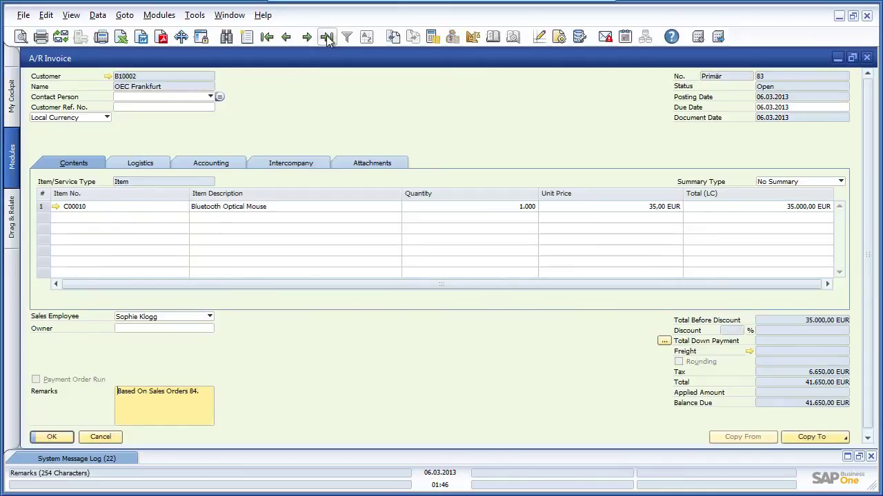
{"action": "left_click", "coordinate": [313, 164]}
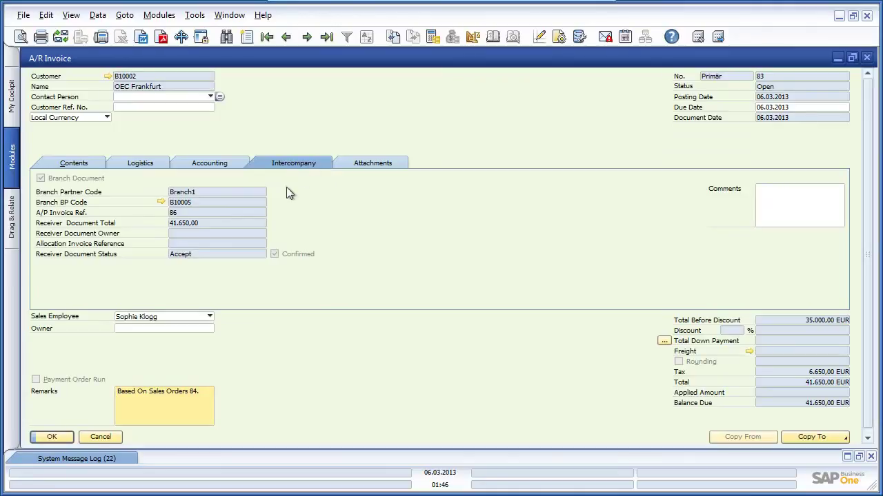